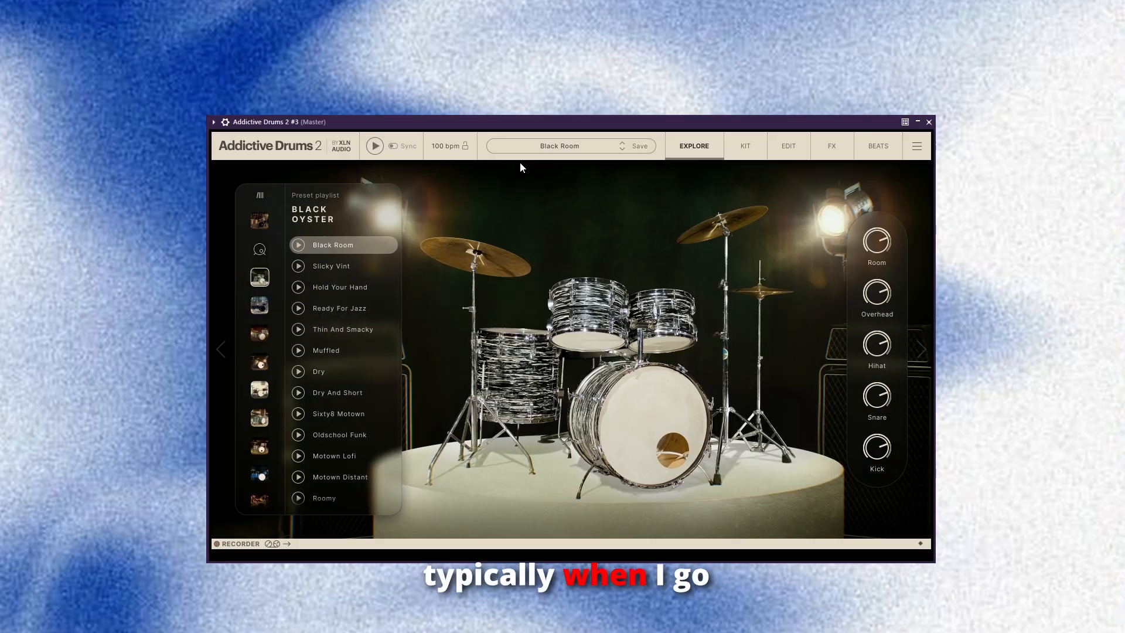
Browse the kit library and load the American Drummer Girl preset from the Indie playlist.
scroll(247, 294, "down", 5)
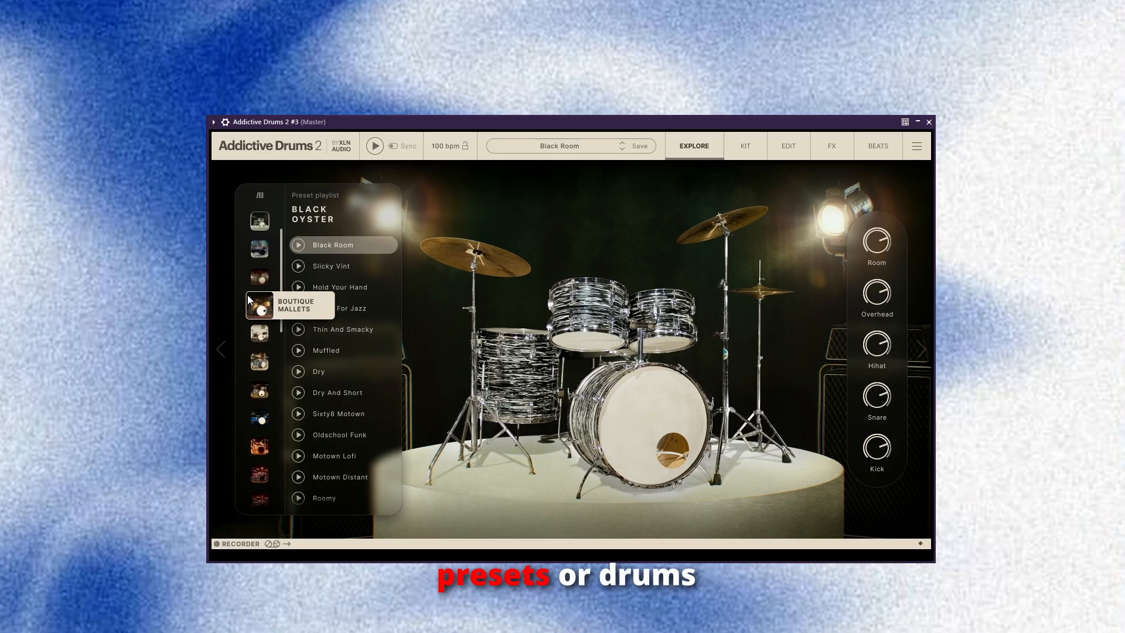
scroll(263, 316, "up", 5)
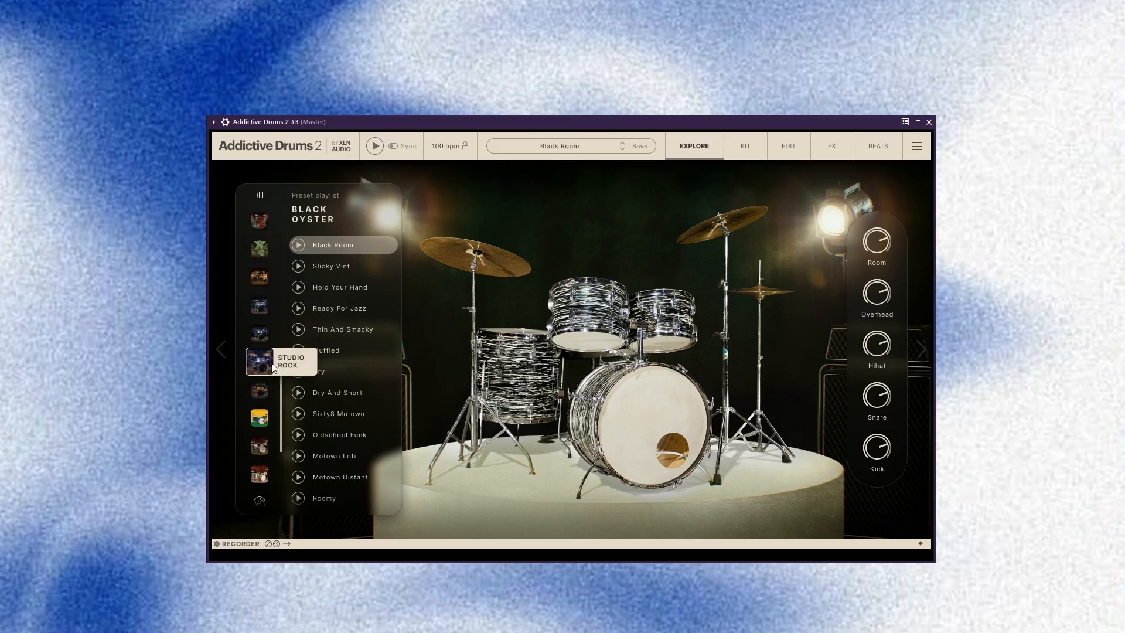
scroll(262, 322, "up", 3)
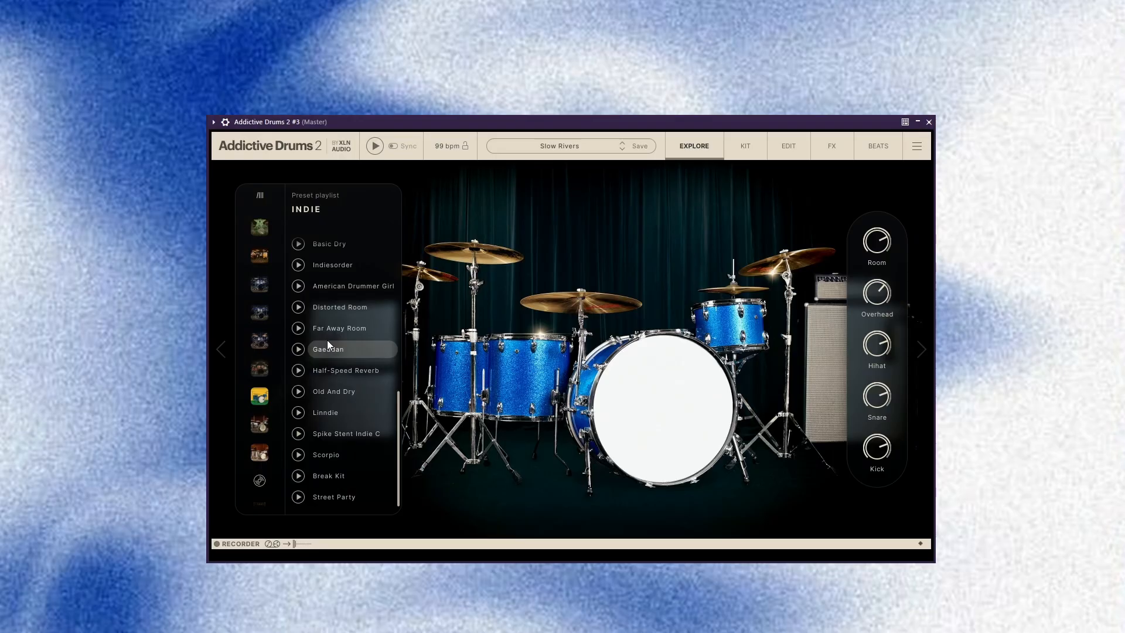
scroll(322, 333, "up", 5)
scroll(260, 340, "up", 1)
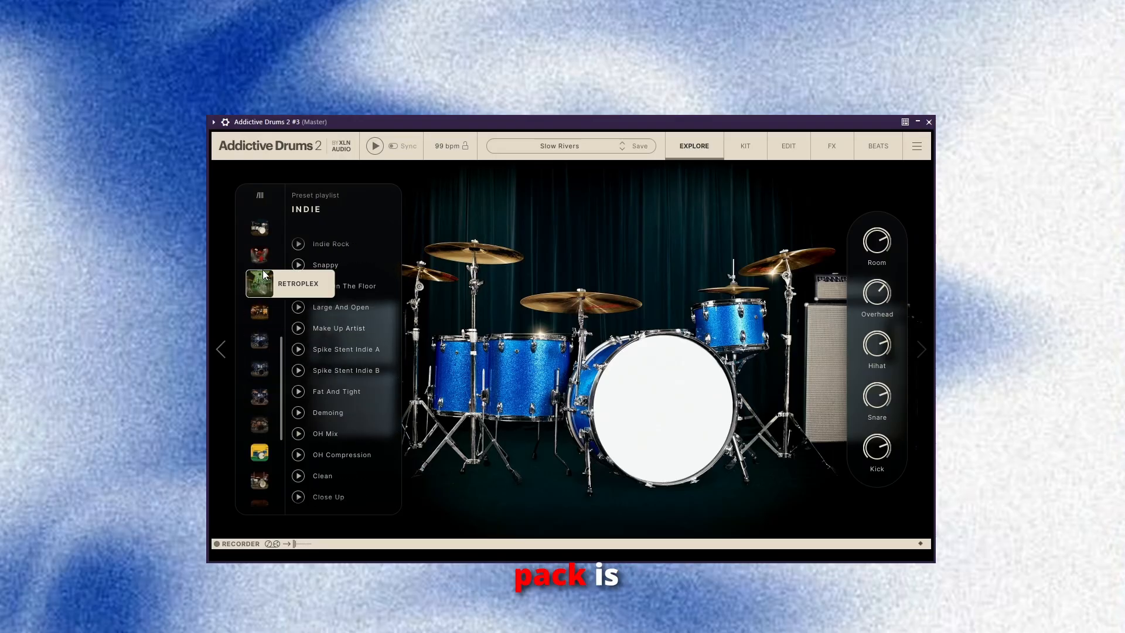
scroll(322, 319, "down", 4)
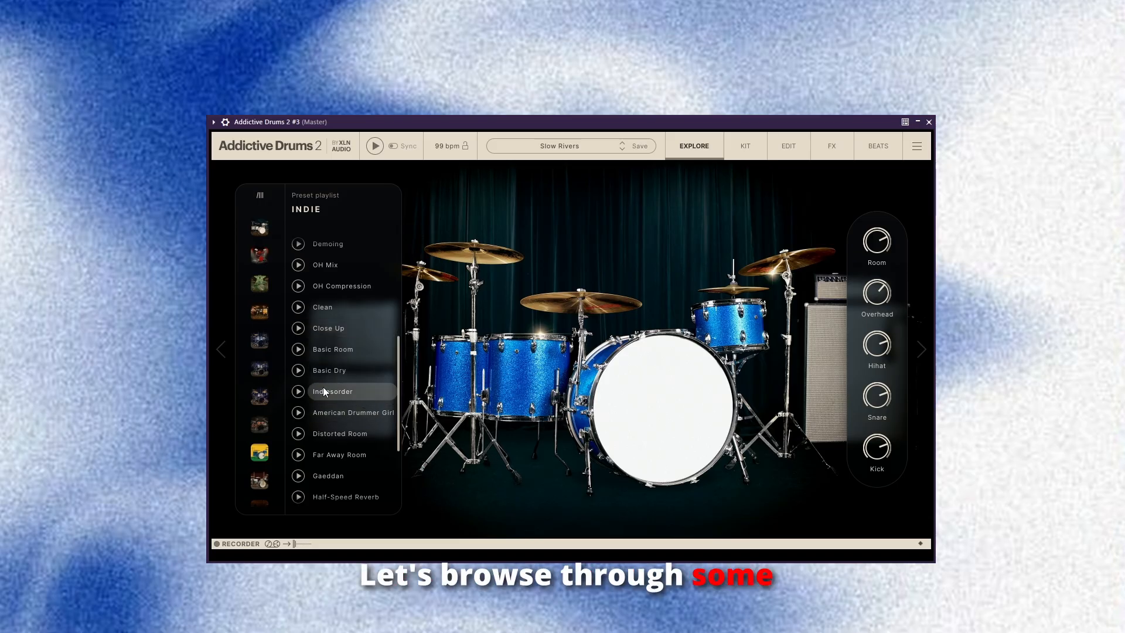
left_click(300, 290)
left_click(299, 413)
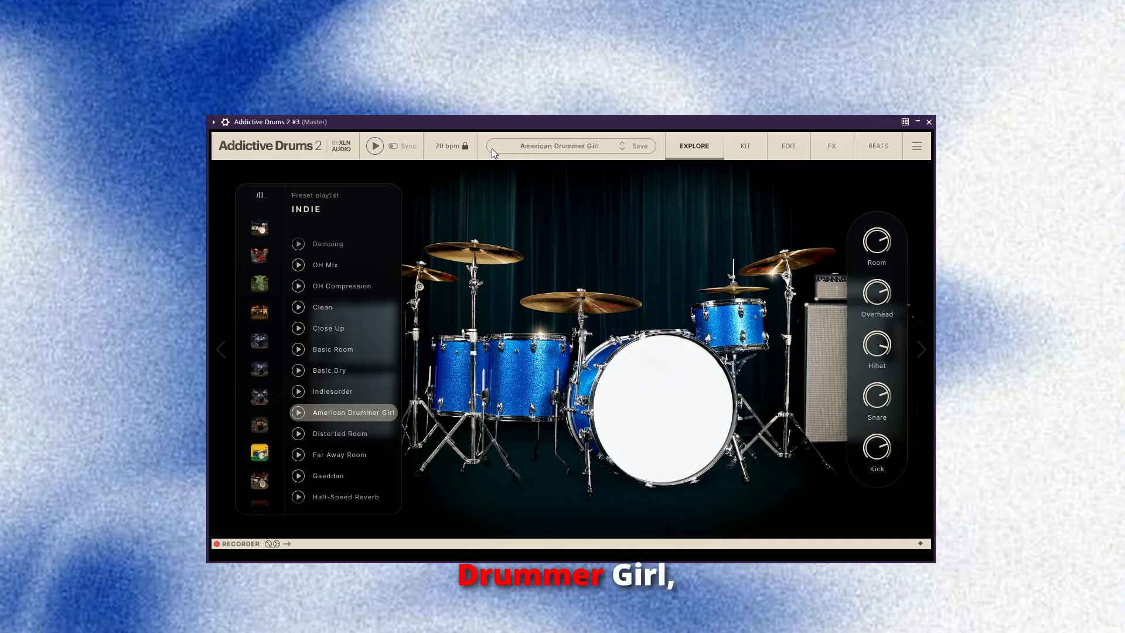
Load the user MIDI map "DW - Default Piano Map" in the MIDI mapping settings.
left_click(917, 146)
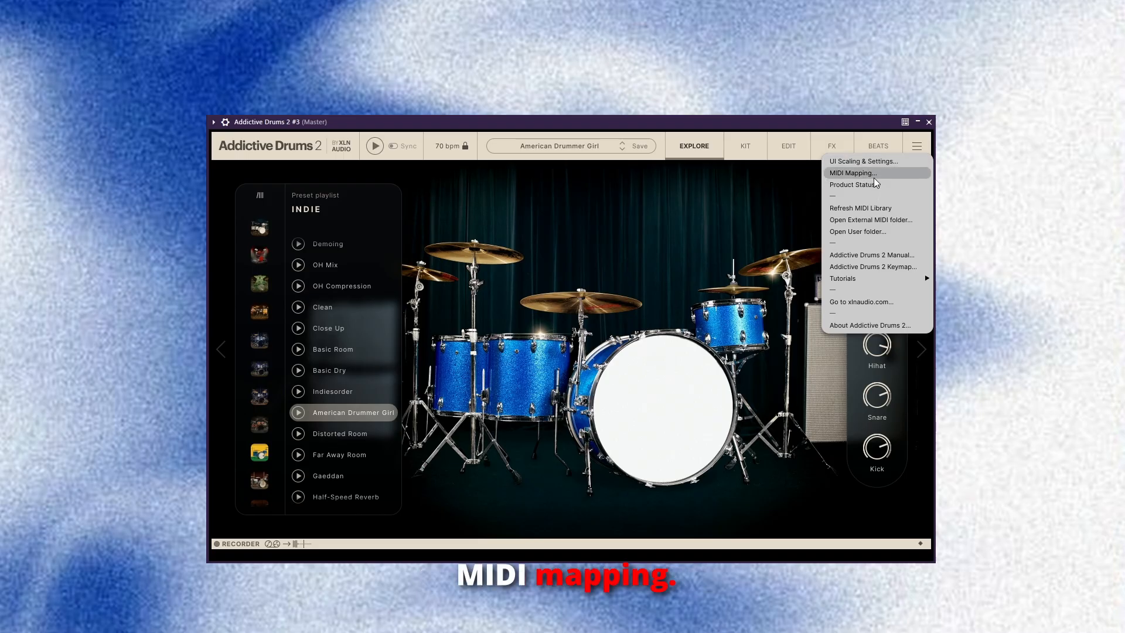
left_click(874, 177)
left_click(546, 158)
mouse_move(543, 191)
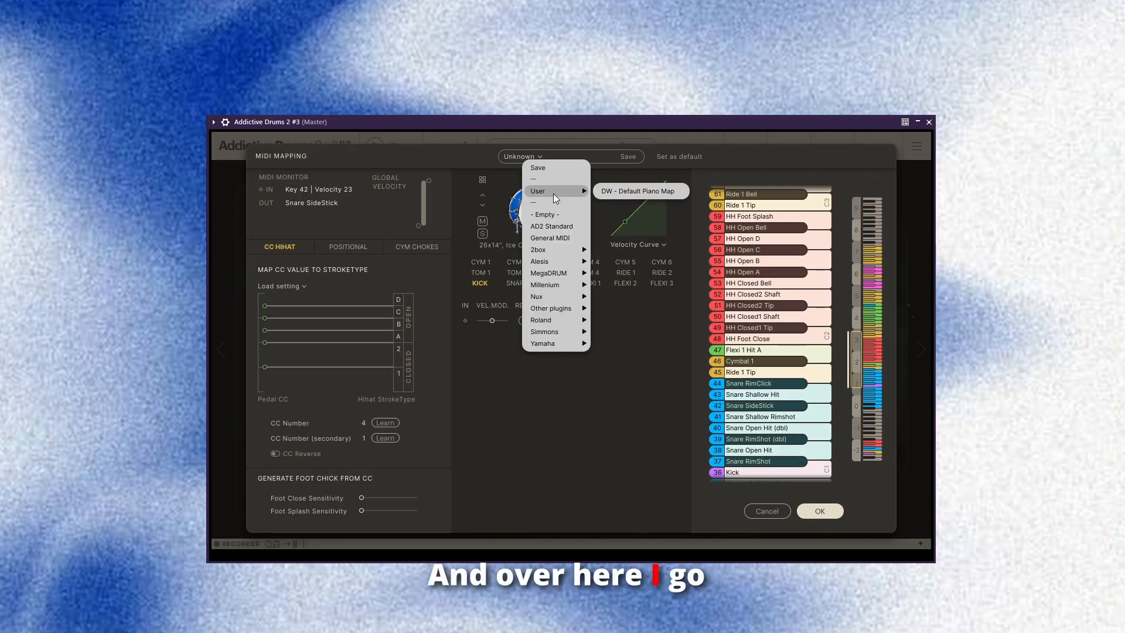
left_click(649, 191)
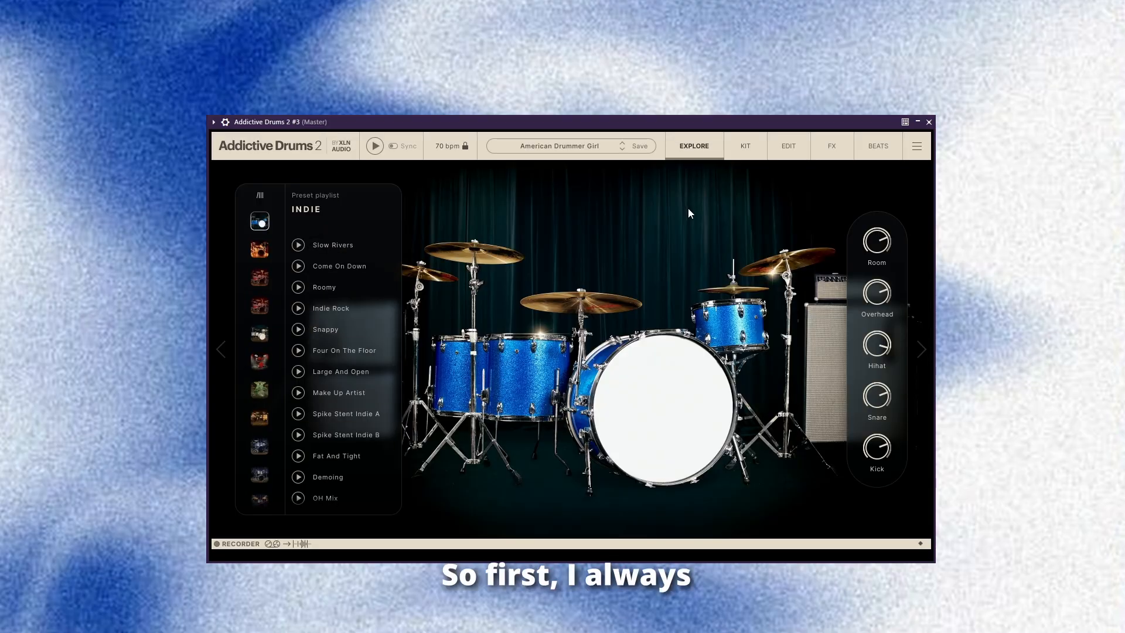
Unlink the Flexi 3 White Noise Short sample from the snare in the kit.
left_click(746, 145)
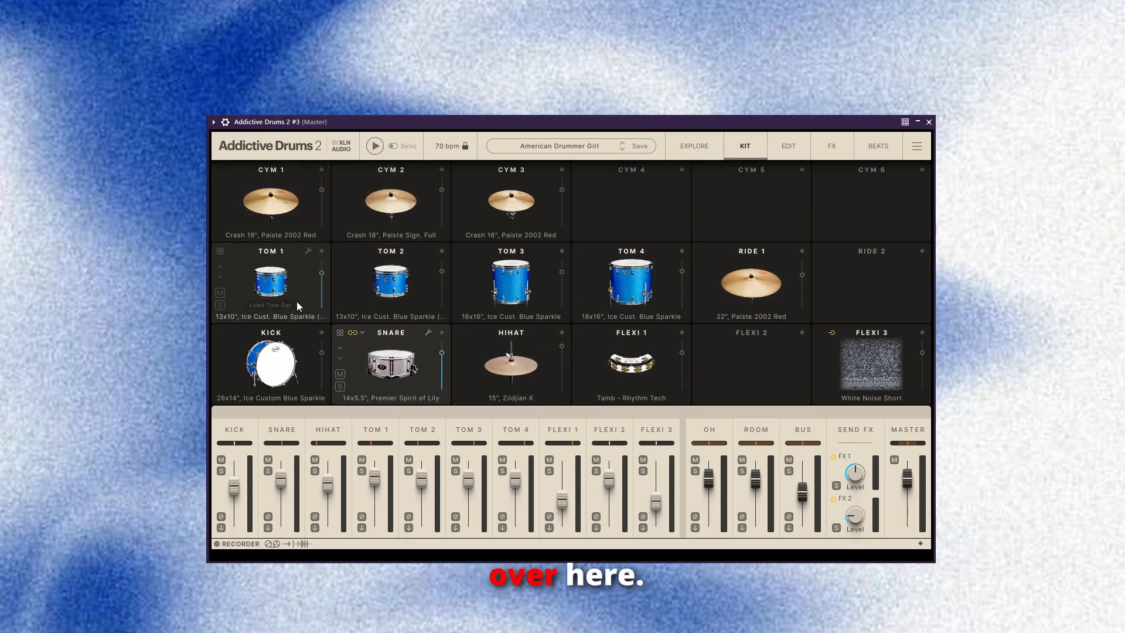
left_click(361, 332)
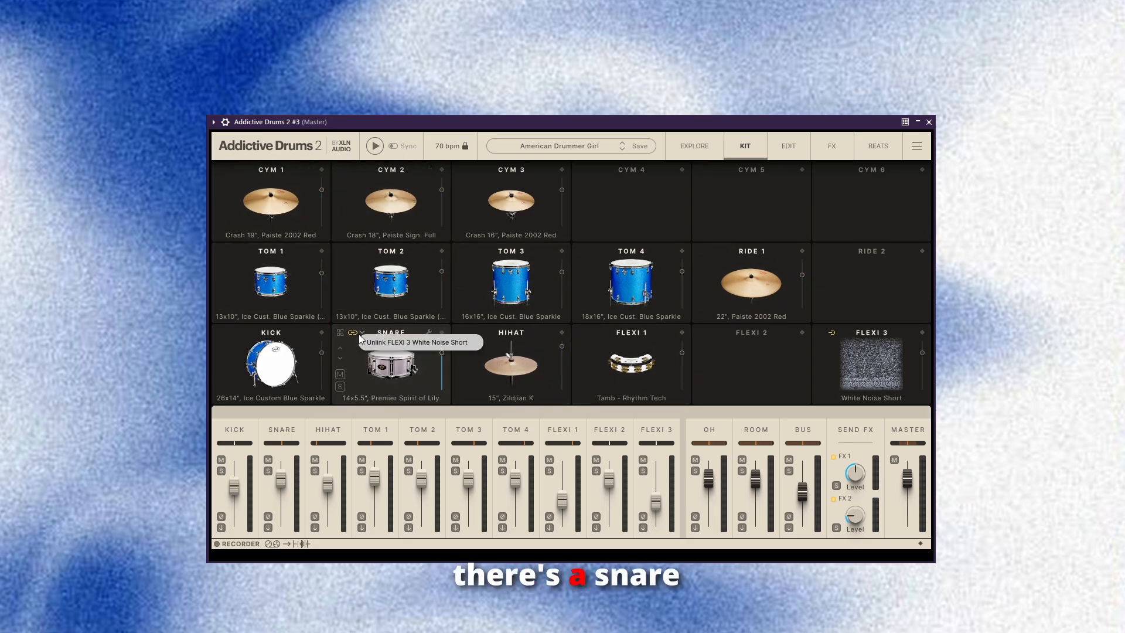
left_click(410, 342)
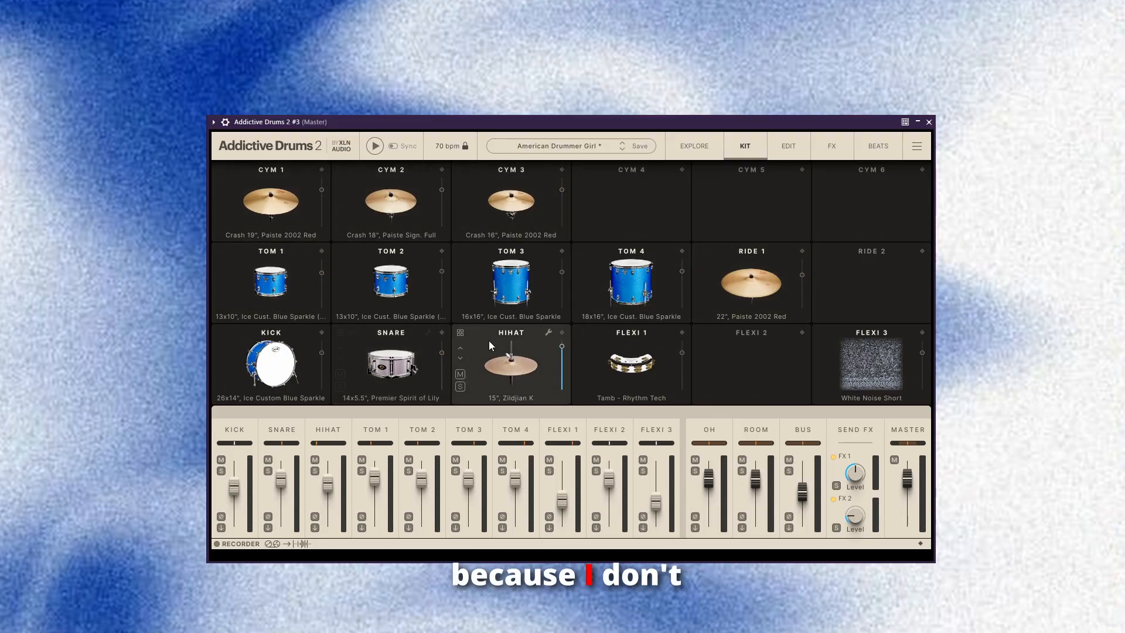
Switch off both Delerb send effects, FX 1 and FX 2, and the master channel's insert effects.
left_click(795, 156)
left_click(820, 144)
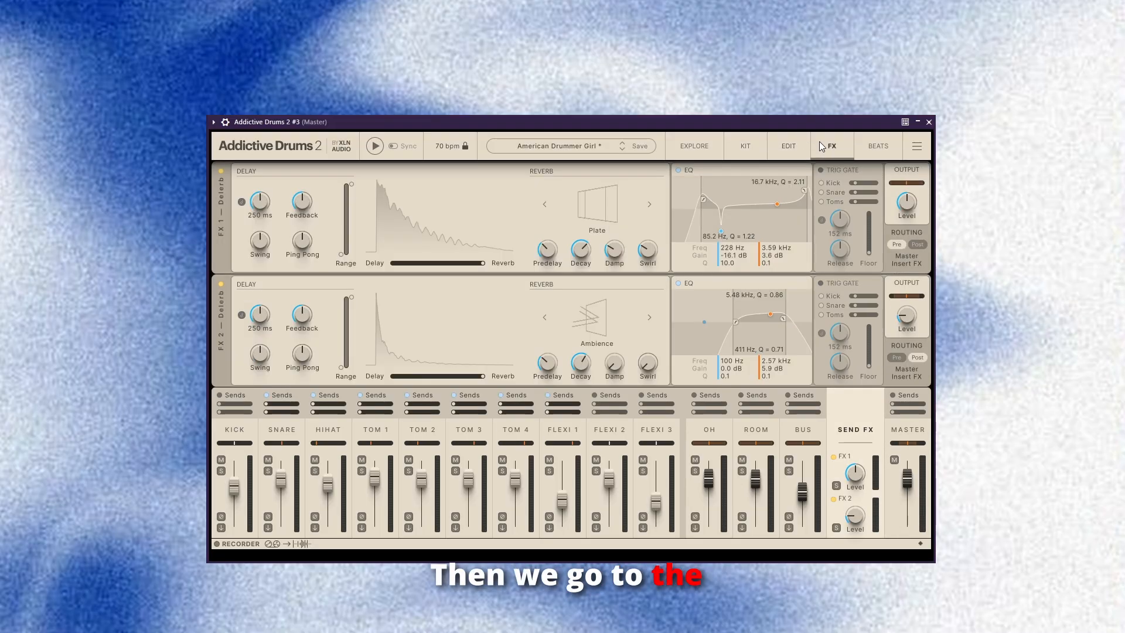
left_click(219, 172)
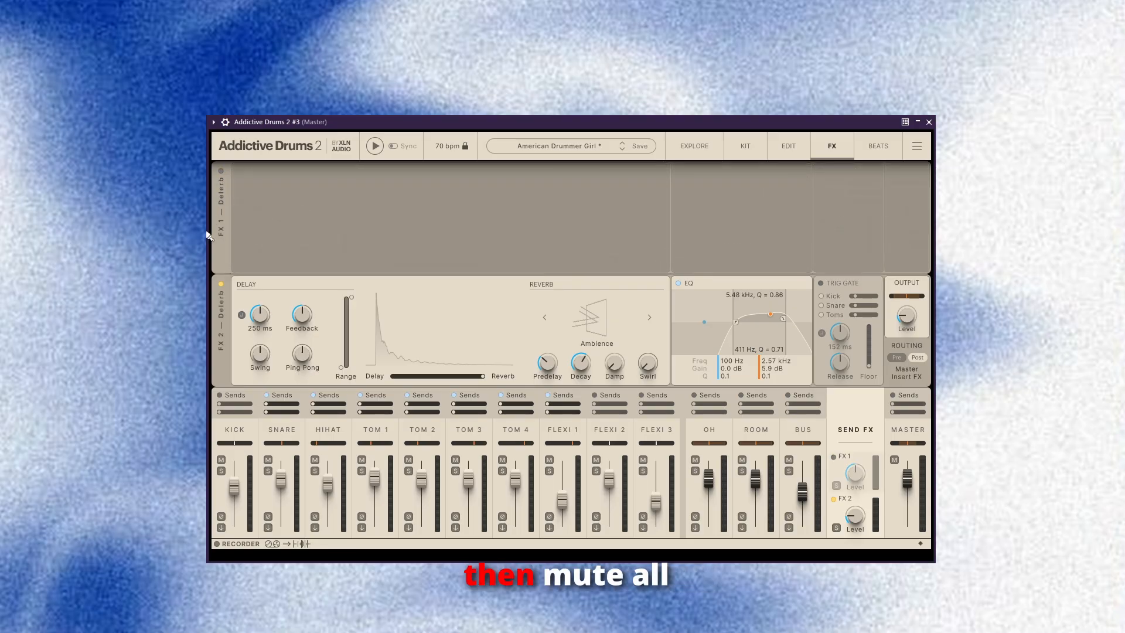
left_click(221, 285)
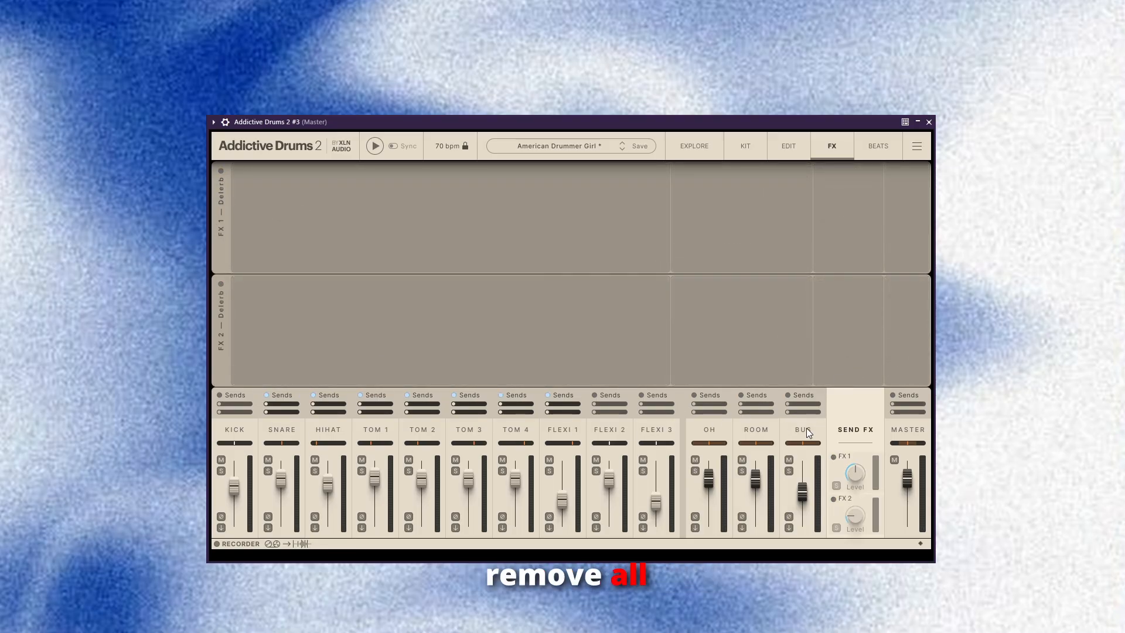
left_click(788, 144)
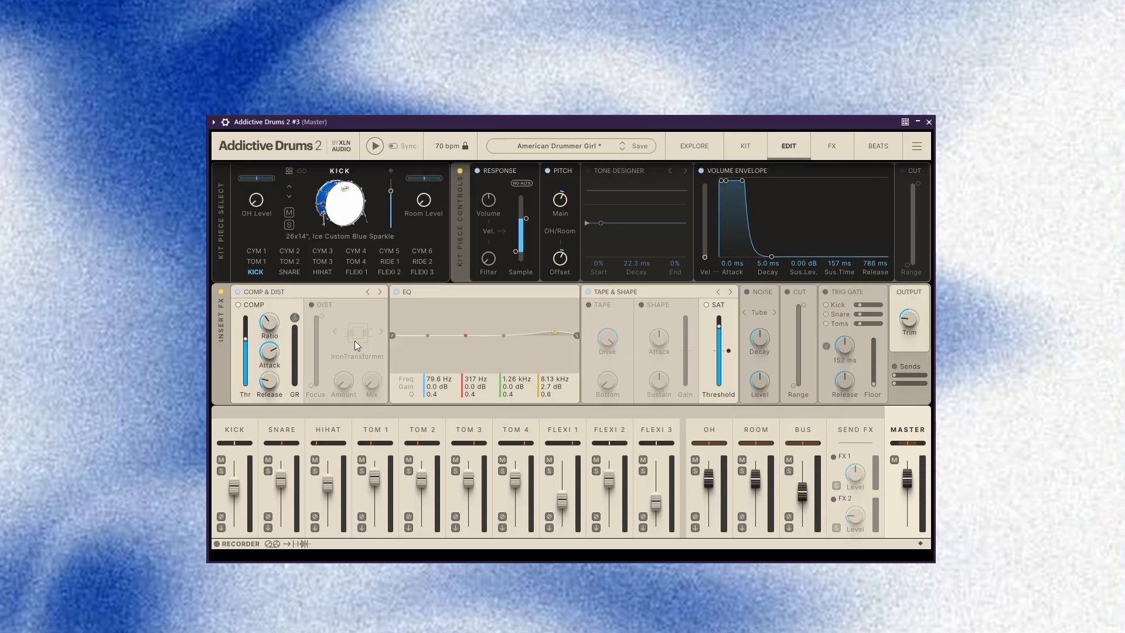
left_click(221, 292)
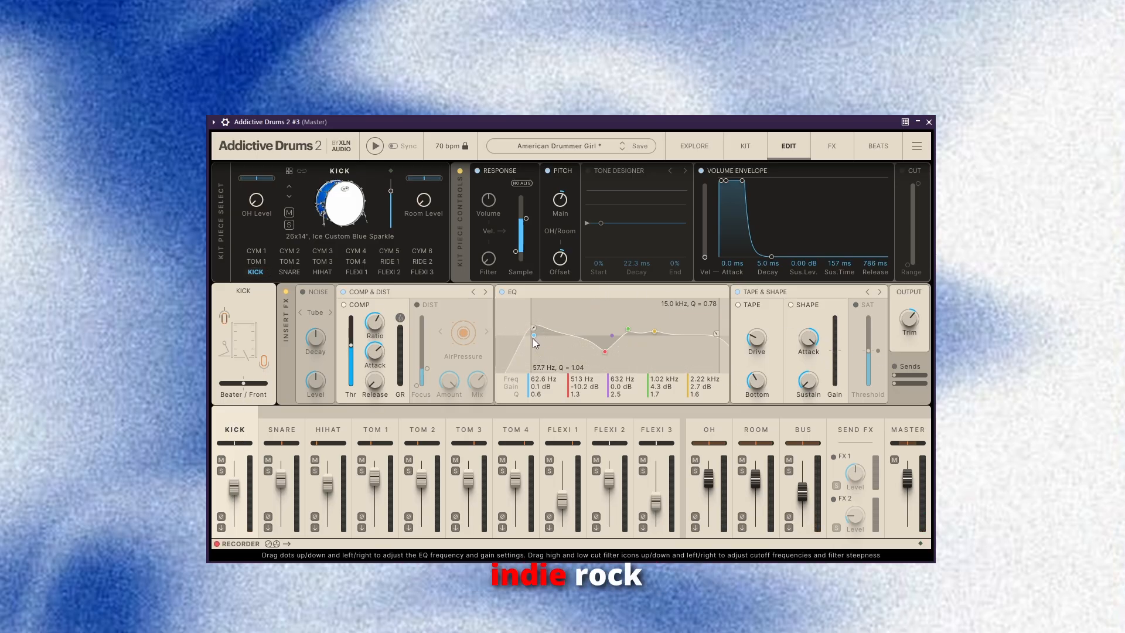
Flatten the kick EQ bands at 20 Hz and 550 Hz, lower its high cut to 676 Hz, and move the mic blend fully to Front.
left_click_drag(532, 335, 490, 329)
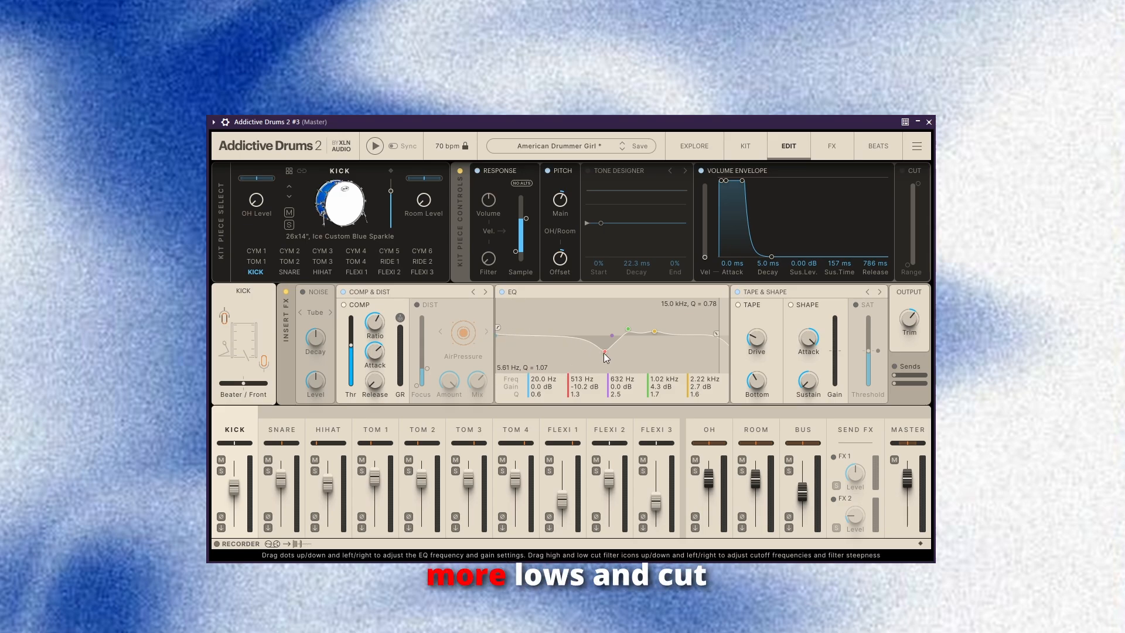
left_click_drag(604, 351, 609, 337)
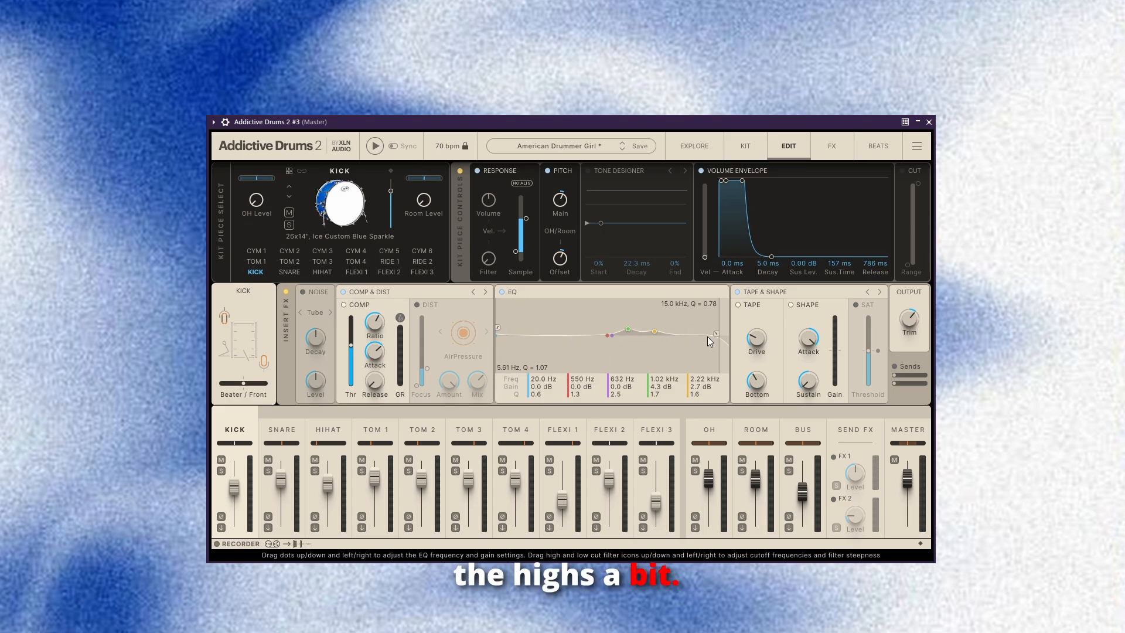
left_click_drag(707, 336, 603, 338)
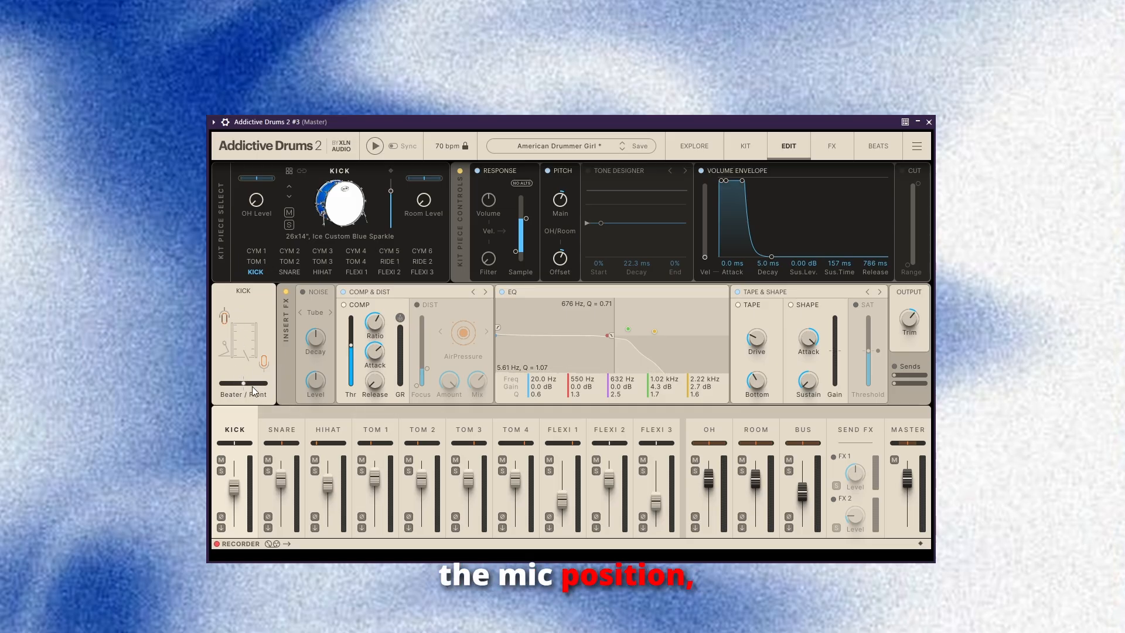
left_click_drag(244, 383, 265, 383)
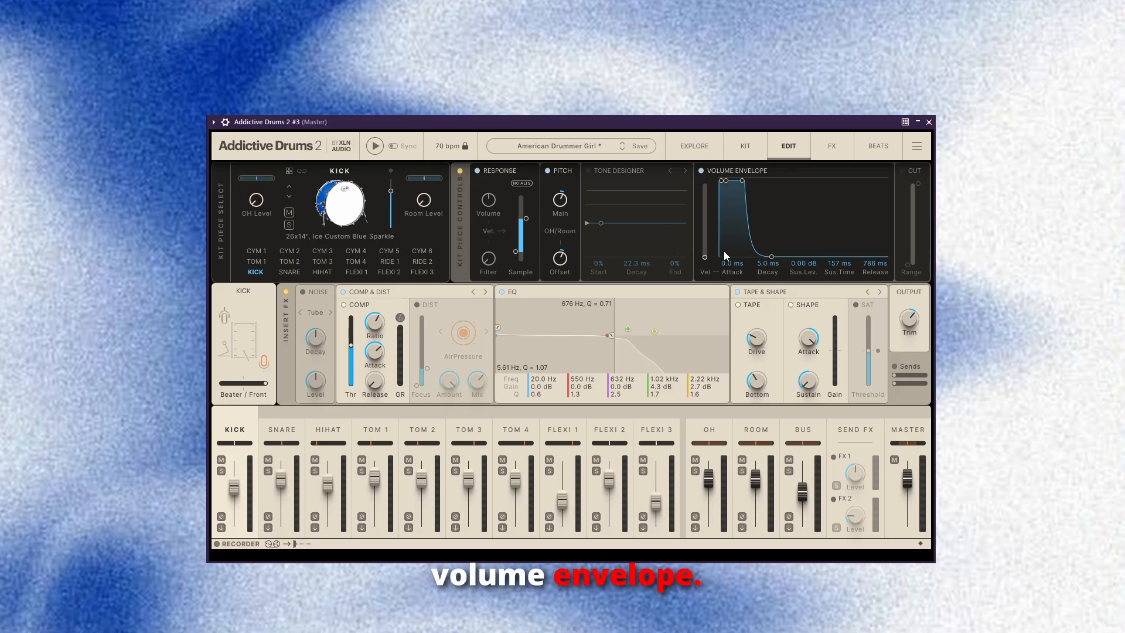
Shorten the kick's volume envelope: sustain level -∞ dB, sustain time and release 5.0 ms, decay 149 ms.
left_click_drag(807, 269, 807, 328)
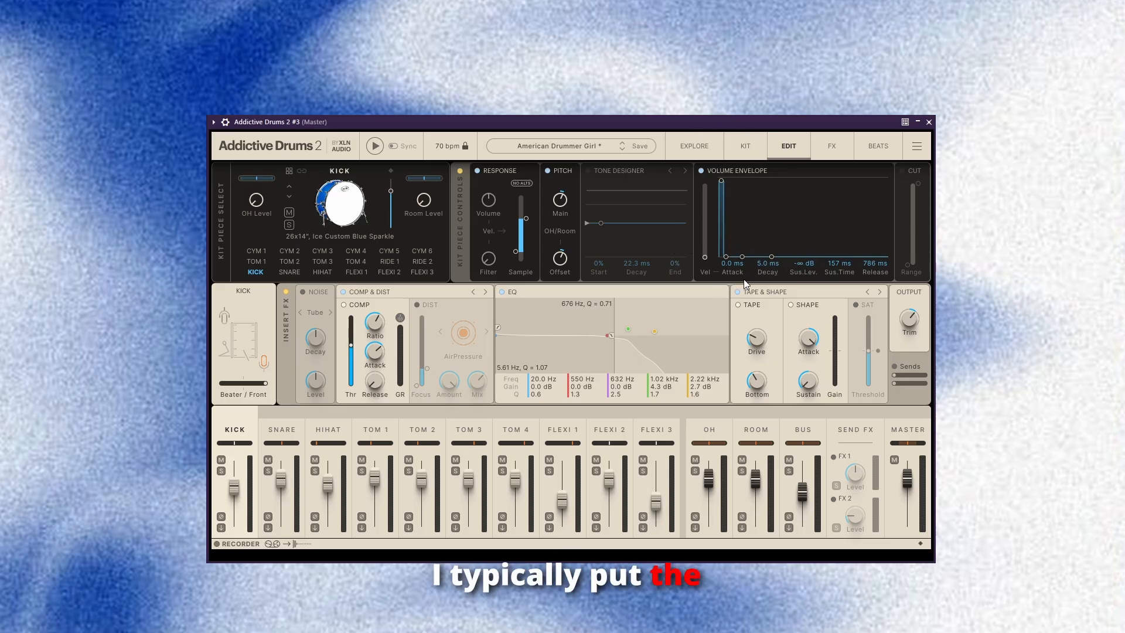
left_click_drag(836, 262, 730, 265)
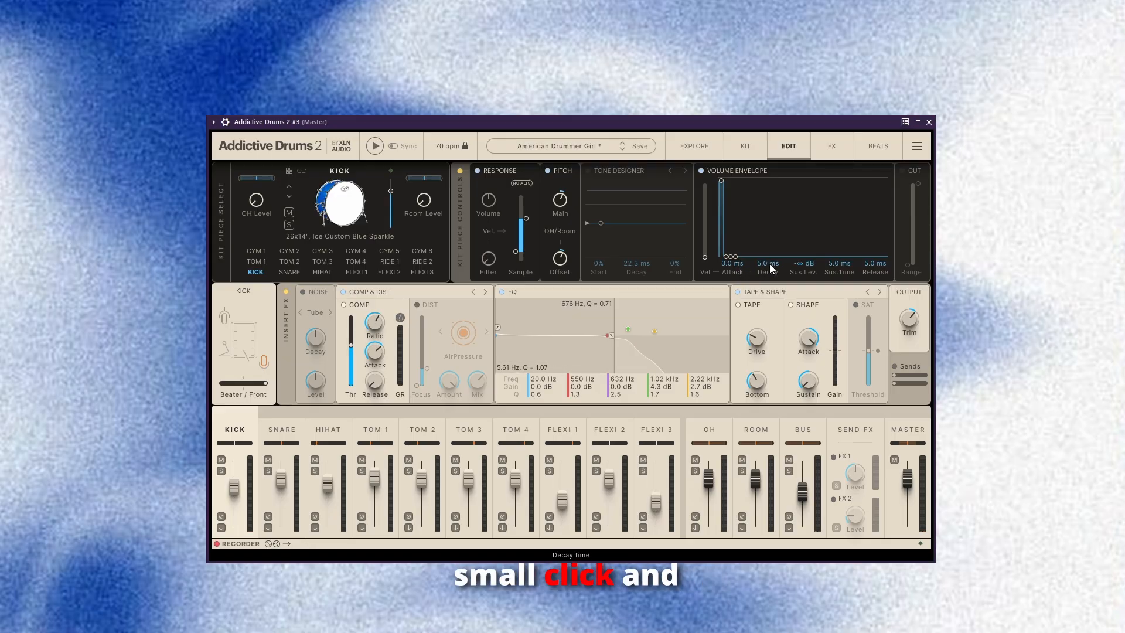
left_click_drag(769, 264, 802, 280)
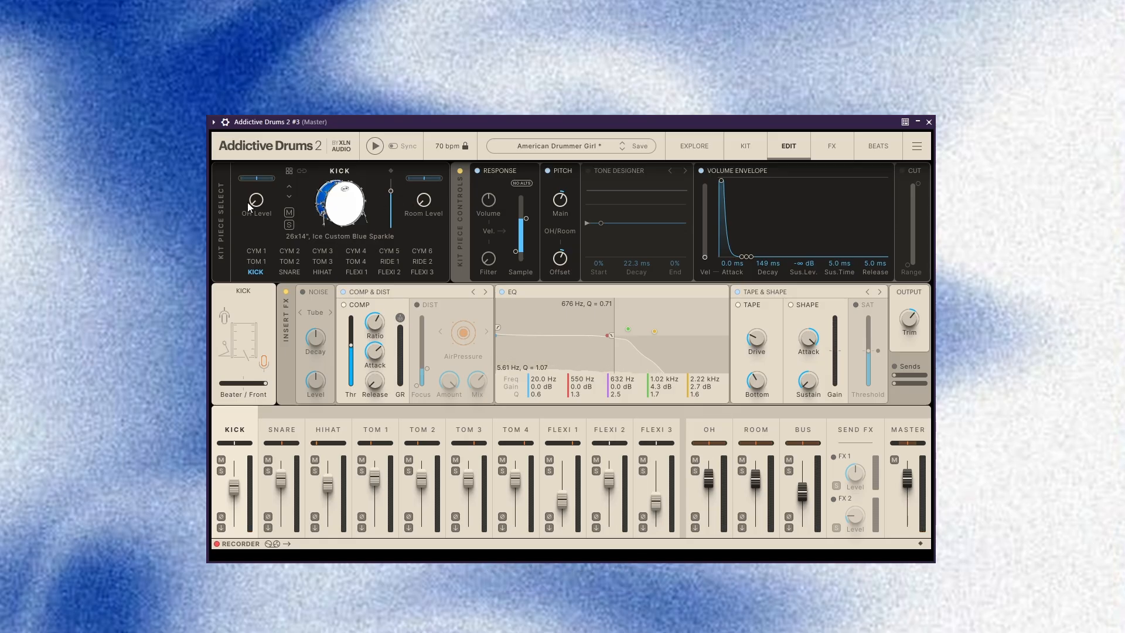
Try adding overhead and room signal to the kick, with the overhead level at about -8.86 dB.
left_click_drag(254, 201, 254, 186)
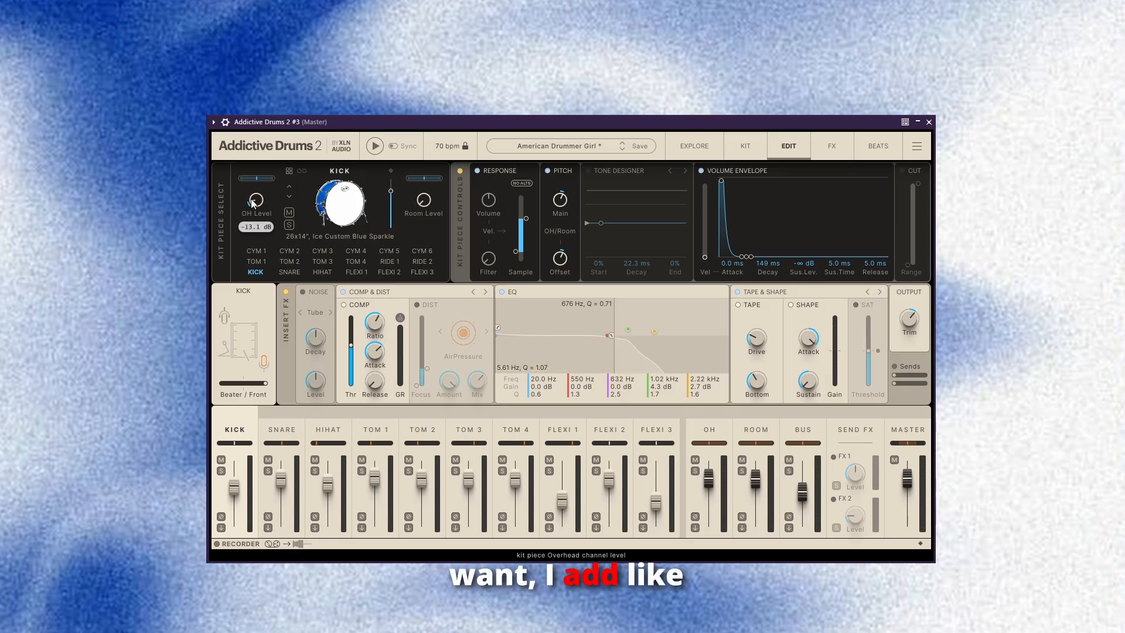
left_click_drag(423, 199, 424, 195)
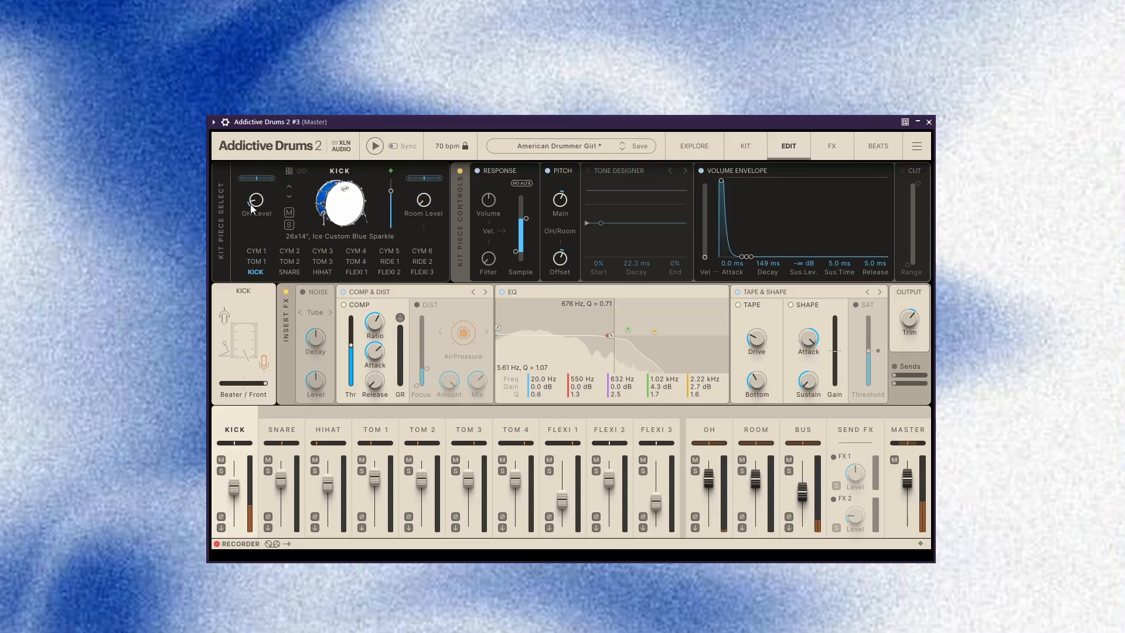
left_click_drag(250, 204, 251, 182)
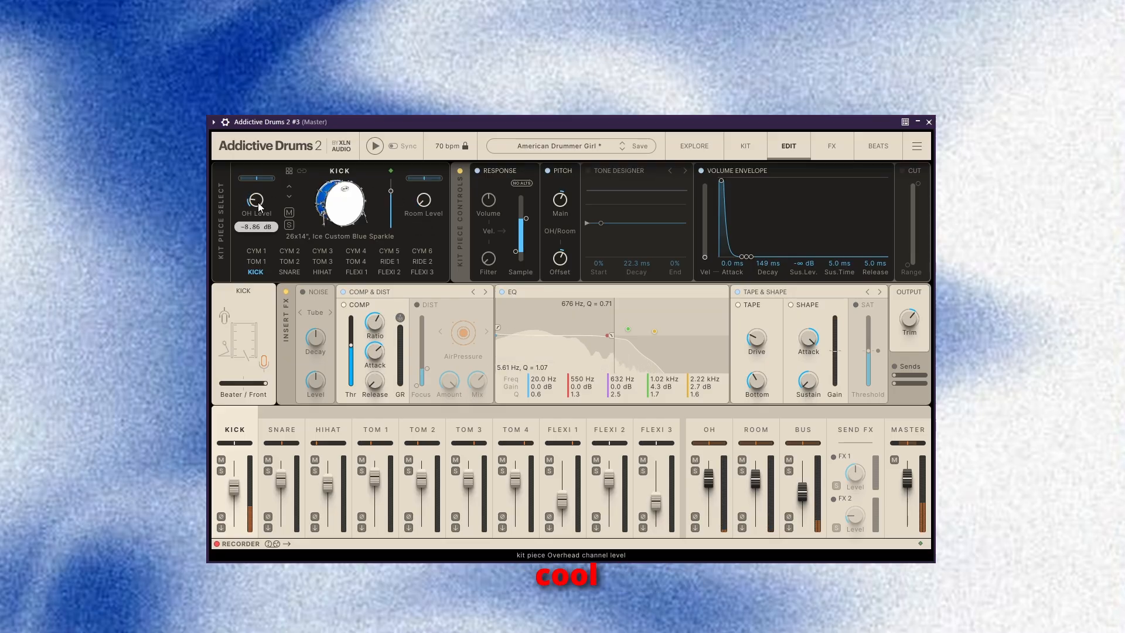
Lower the kick EQ's high cut to 208 Hz and move its upper bands down to 153, 237 and 180 Hz.
left_click_drag(655, 331, 600, 331)
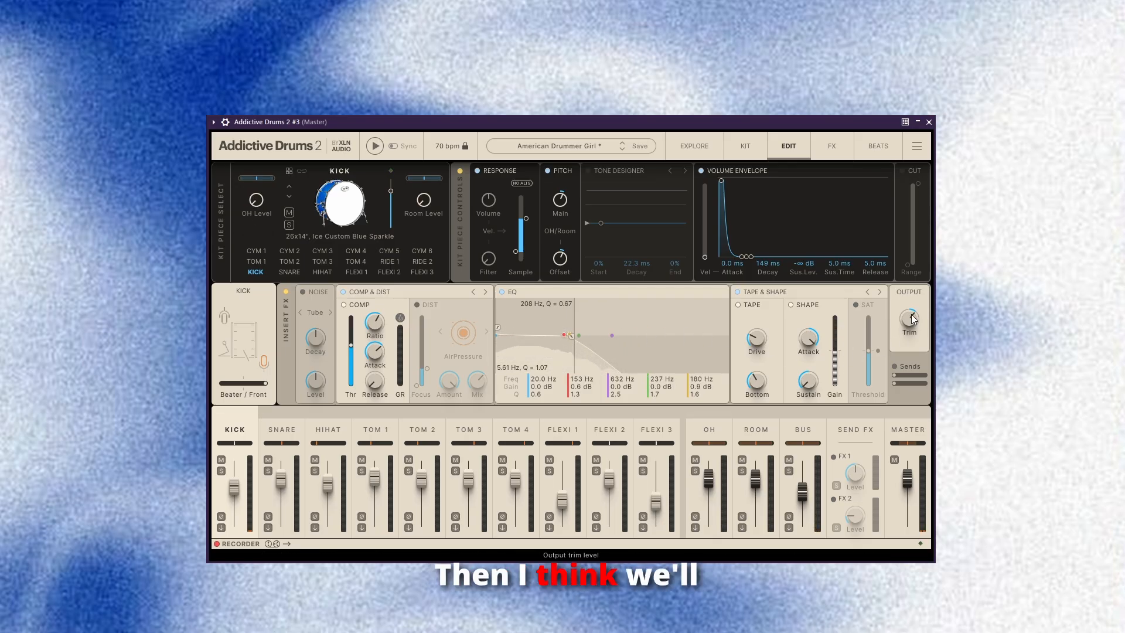
mouse_move(913, 319)
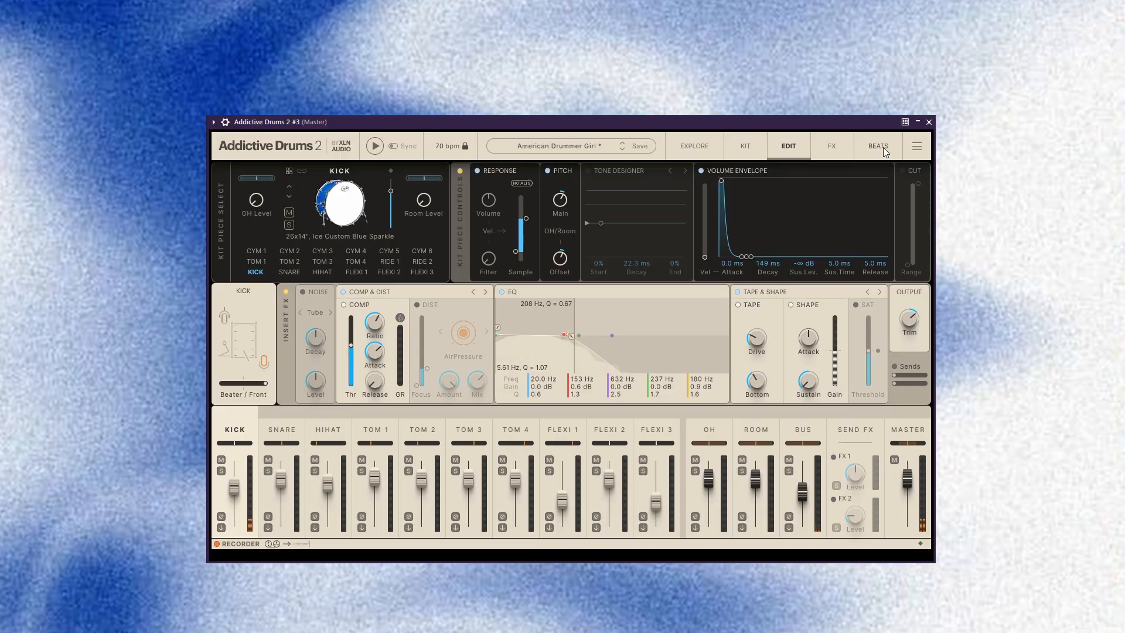
Enable the kick's Cut filter with a lowered upper limit and narrow the kick's room stereo width.
left_click(901, 170)
left_click_drag(920, 191, 920, 217)
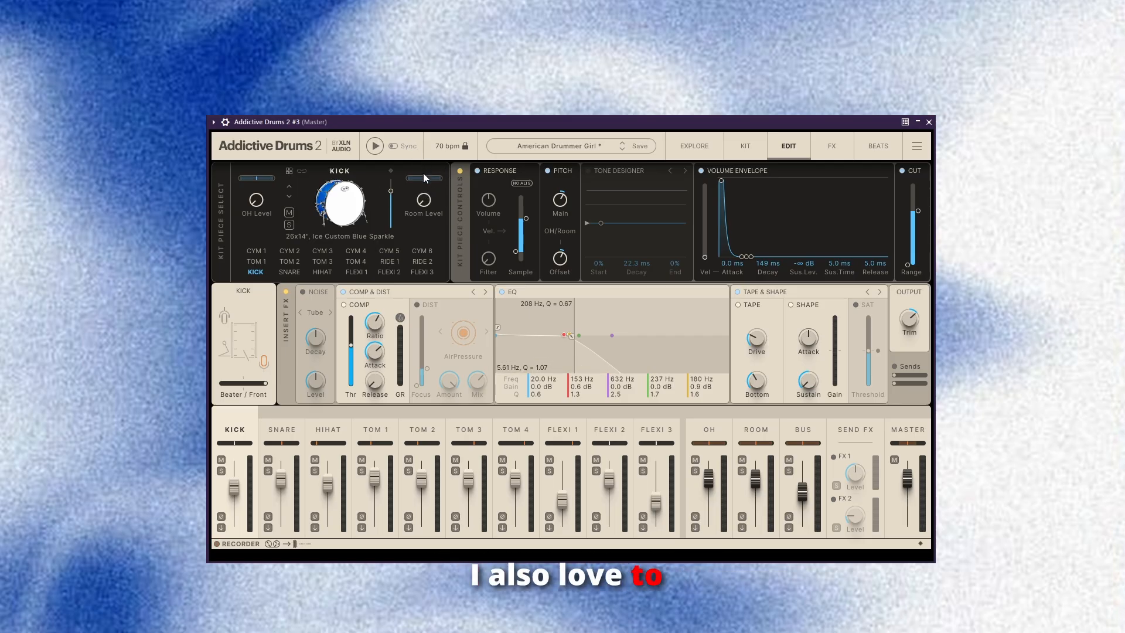
mouse_move(426, 178)
left_mouse_down()
mouse_move(426, 199)
mouse_move(427, 174)
left_mouse_up()
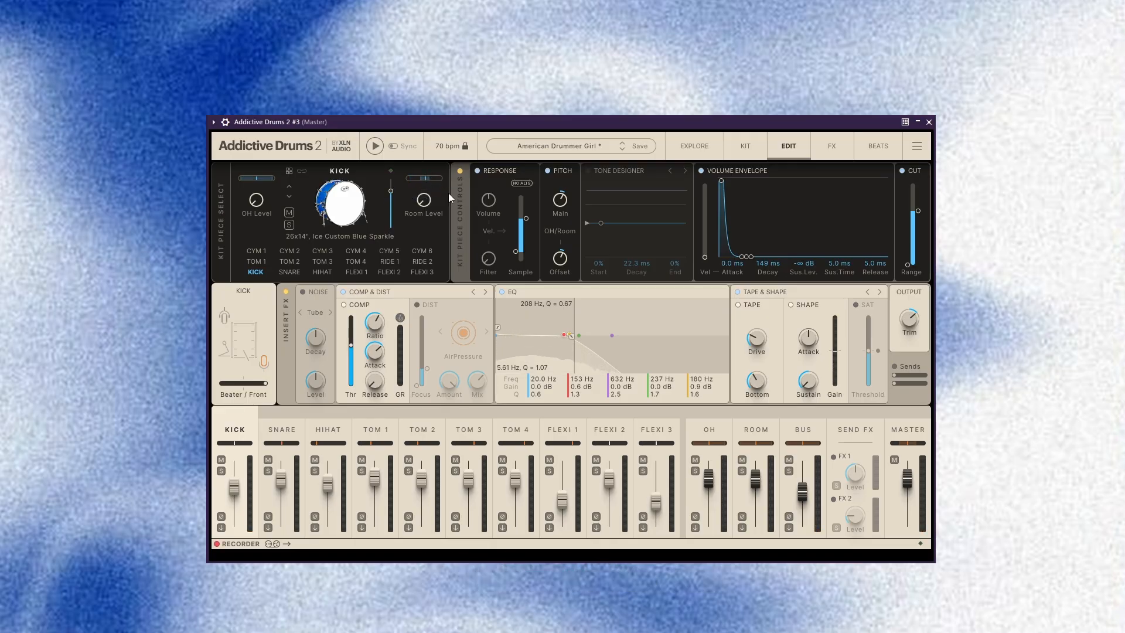
Disable the Shape effect on the snare channel and shift its Top/Bottom mic blend partly toward Bottom.
left_click(275, 429)
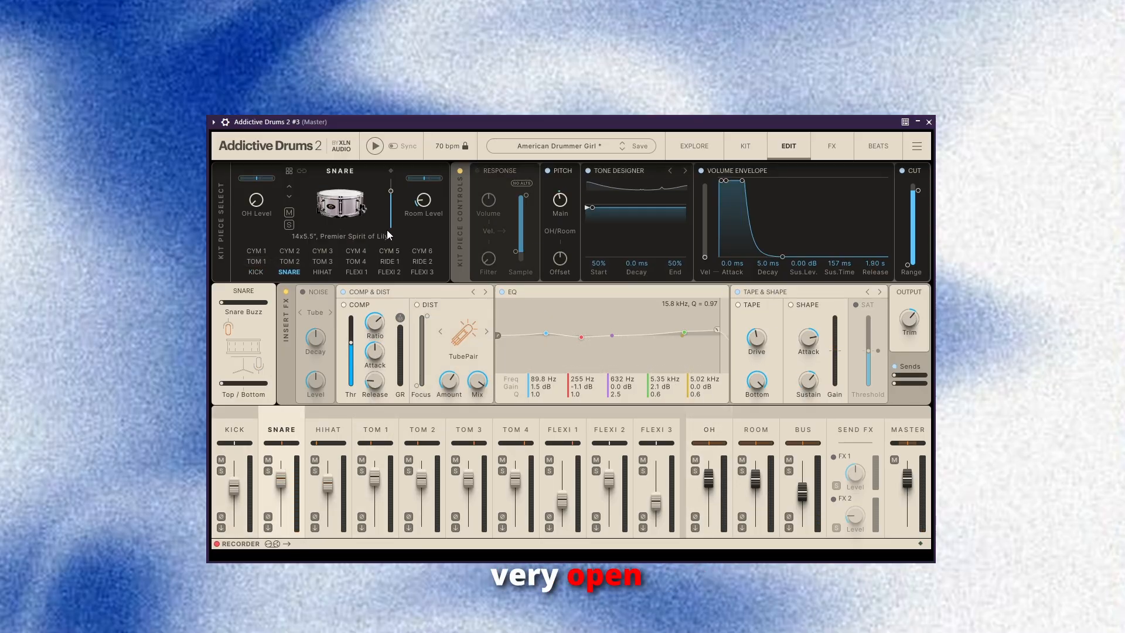
left_click(791, 305)
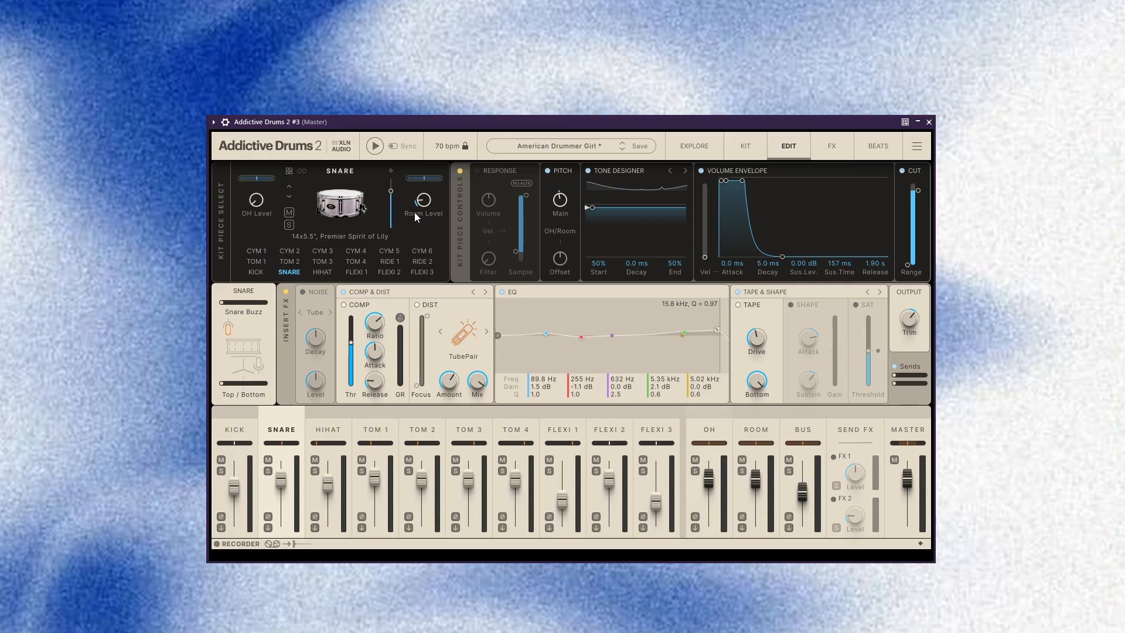
left_click_drag(233, 389, 265, 390)
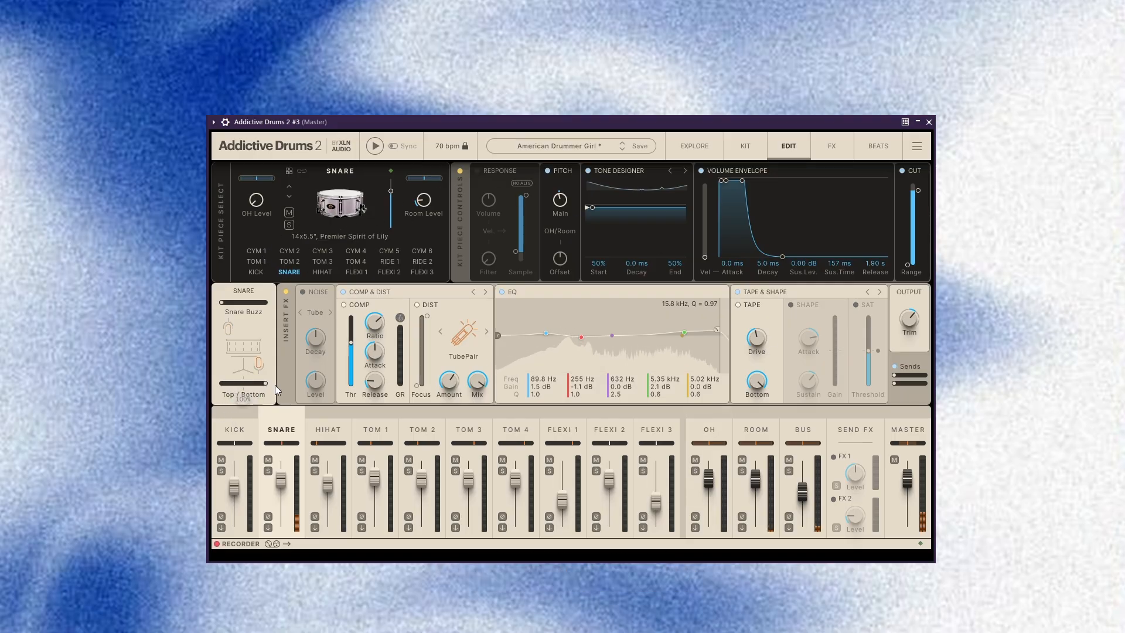
left_click_drag(262, 385, 246, 386)
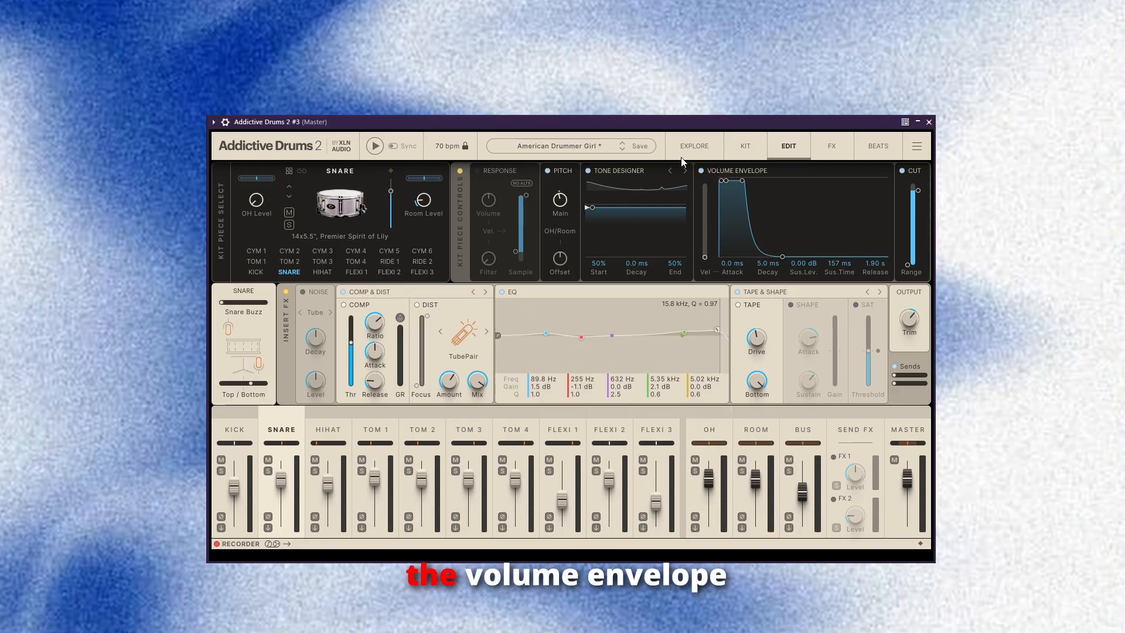
Shape the snare's volume envelope with a -∞ dB sustain level, 215 ms decay, 5.0 ms sustain time and 5.0 ms release.
left_click_drag(726, 180, 725, 225)
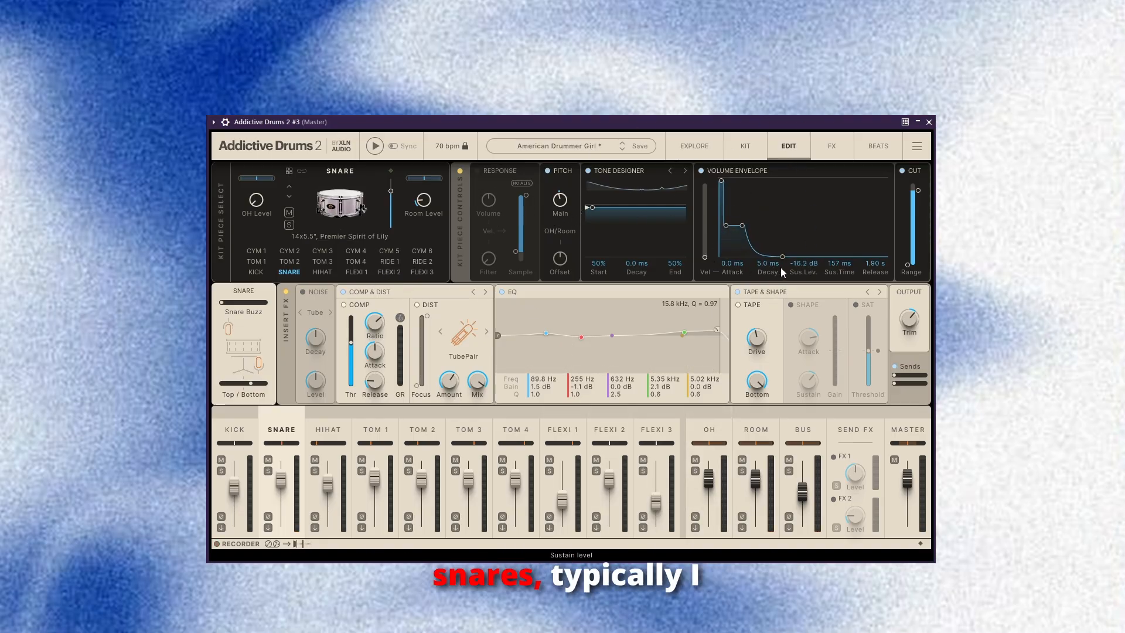
left_click_drag(780, 267, 643, 255)
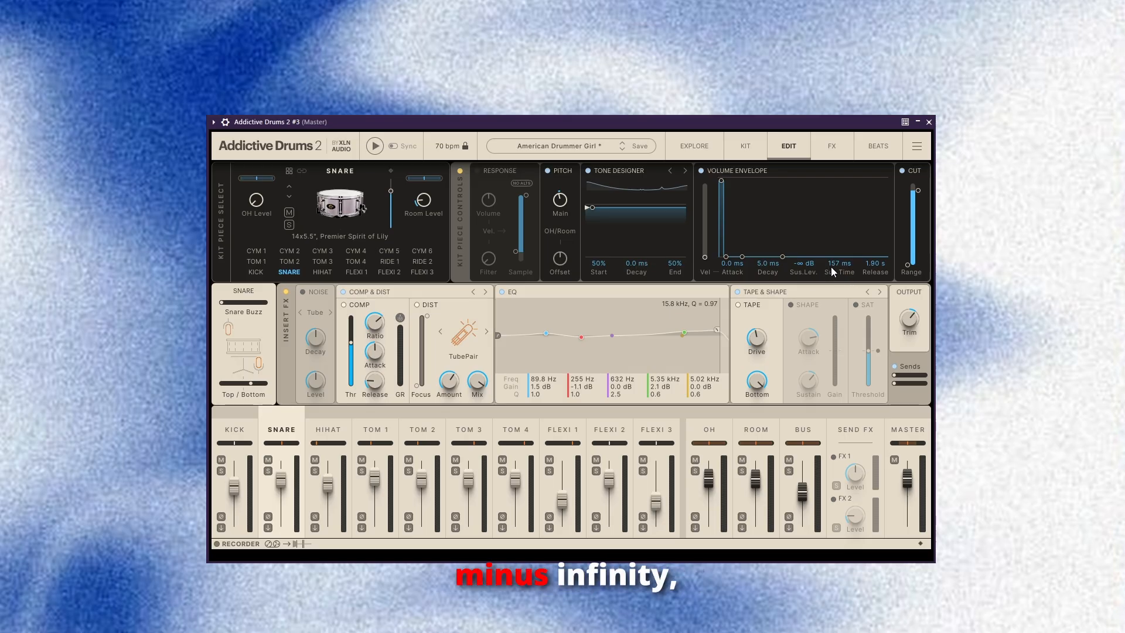
left_click_drag(831, 266, 788, 267)
left_click_drag(885, 269, 779, 270)
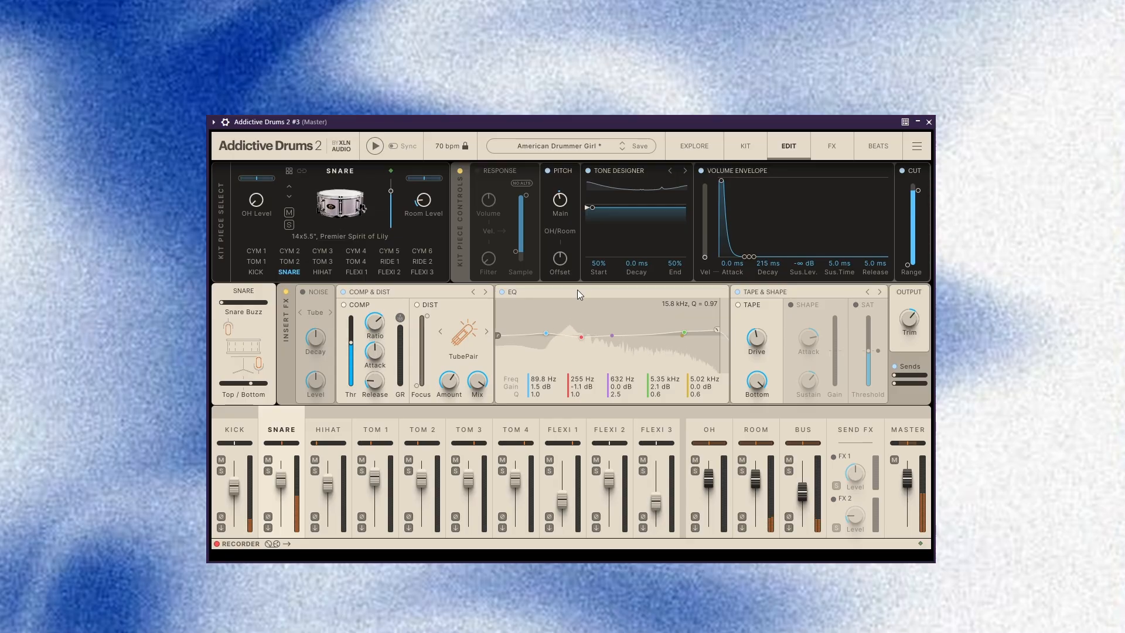
Set the snare EQ's low cut to 74.6 Hz and adjust the snare's room level.
left_click_drag(501, 335, 547, 332)
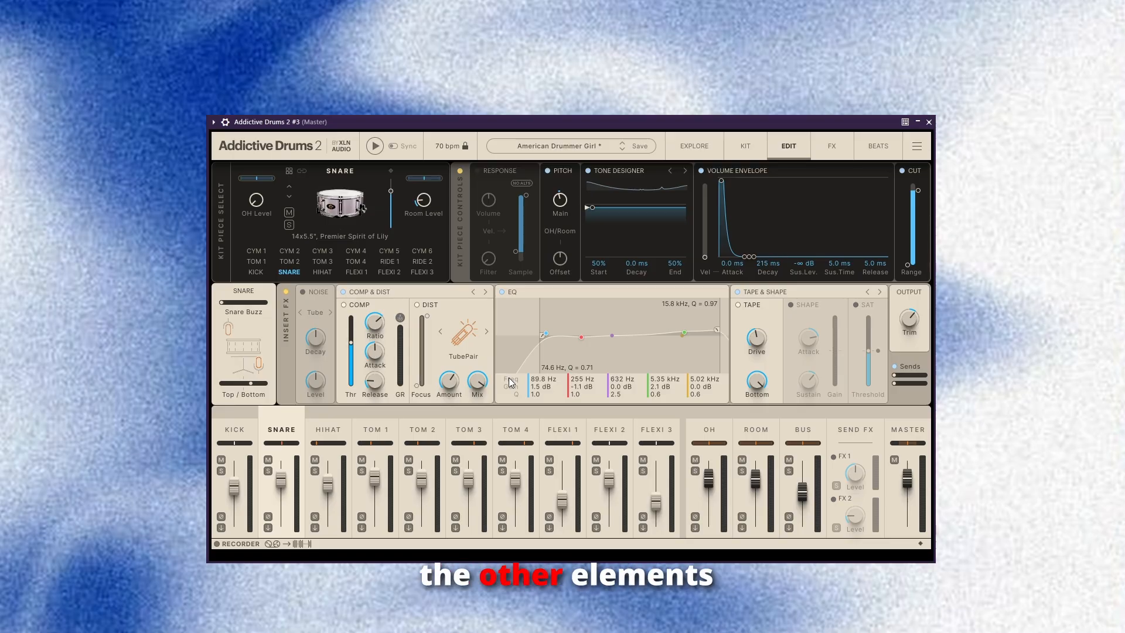
key("space")
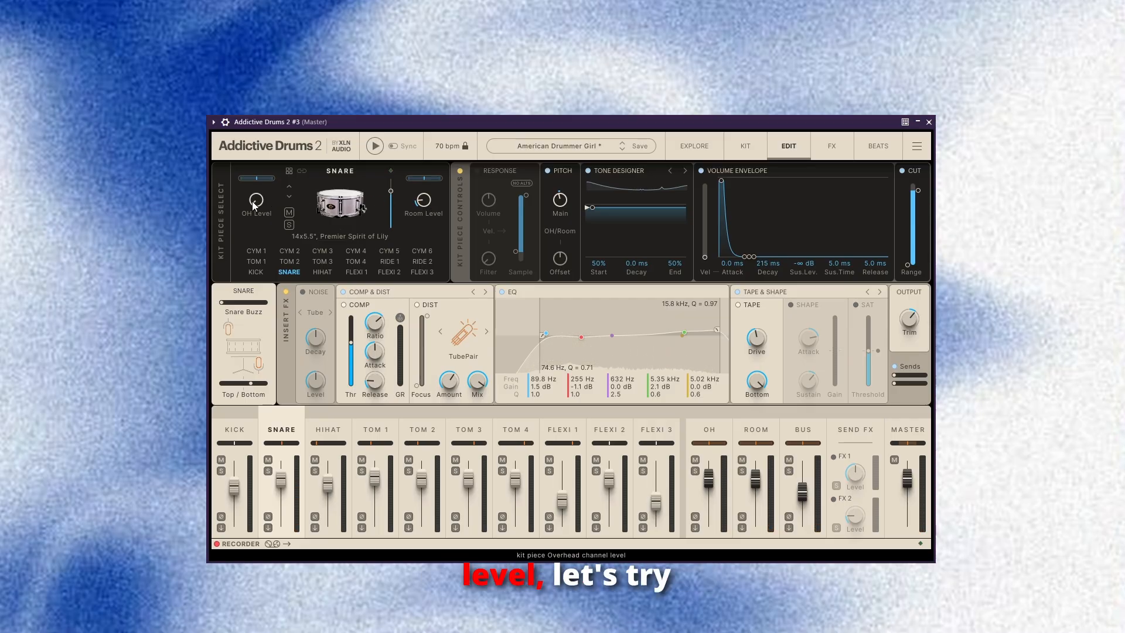
left_click_drag(260, 202, 260, 202)
mouse_move(423, 200)
left_mouse_down()
mouse_move(423, 187)
mouse_move(423, 207)
left_mouse_up()
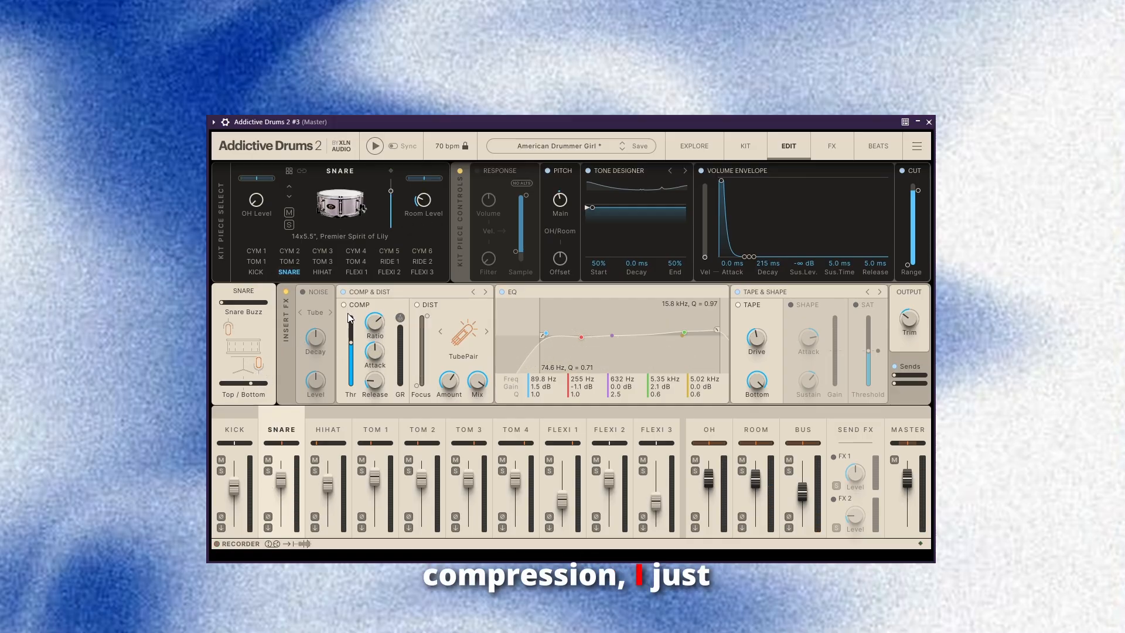
left_click(350, 343)
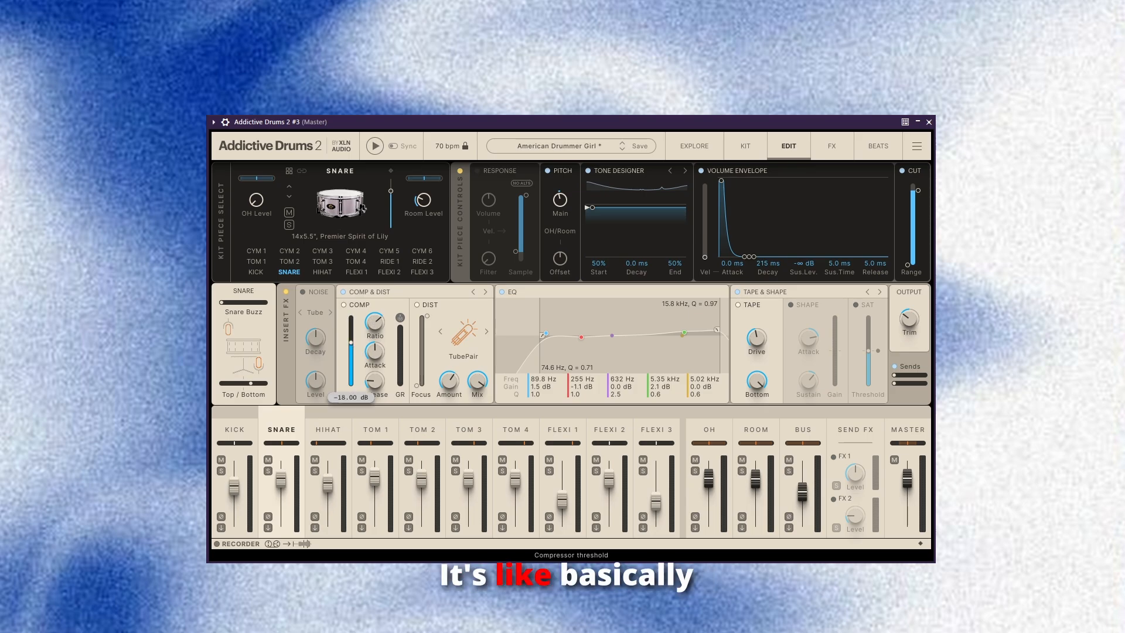
left_click(379, 324)
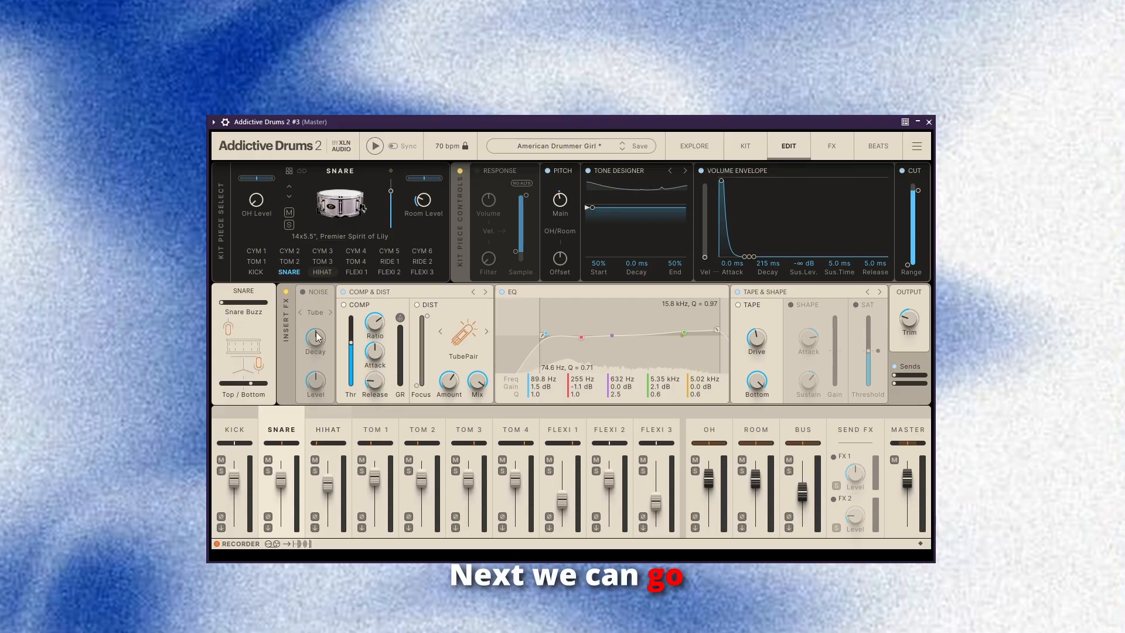
Disable the Shape effect on the hi-hat channel and pan the hi-hat to the centre.
left_click(321, 469)
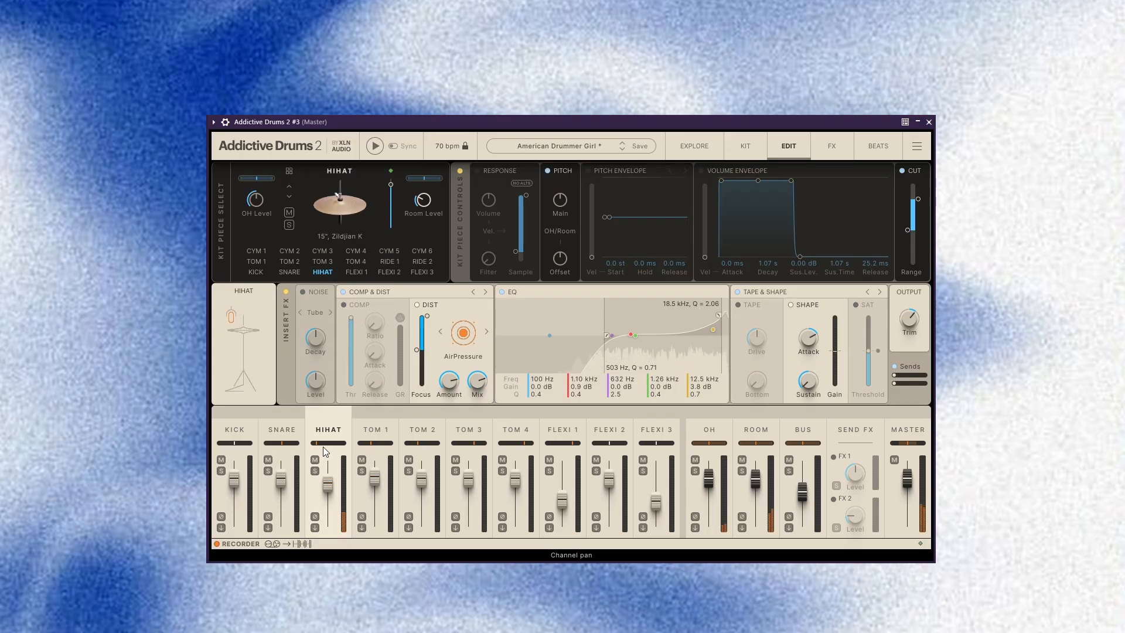
left_click(790, 304)
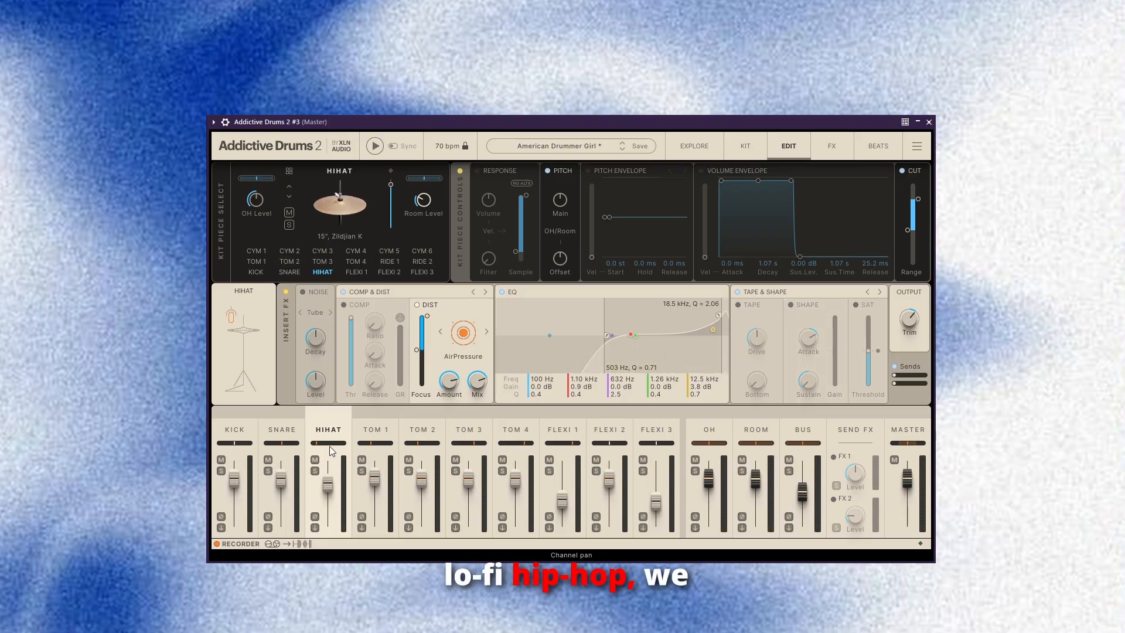
left_click_drag(321, 446, 333, 445)
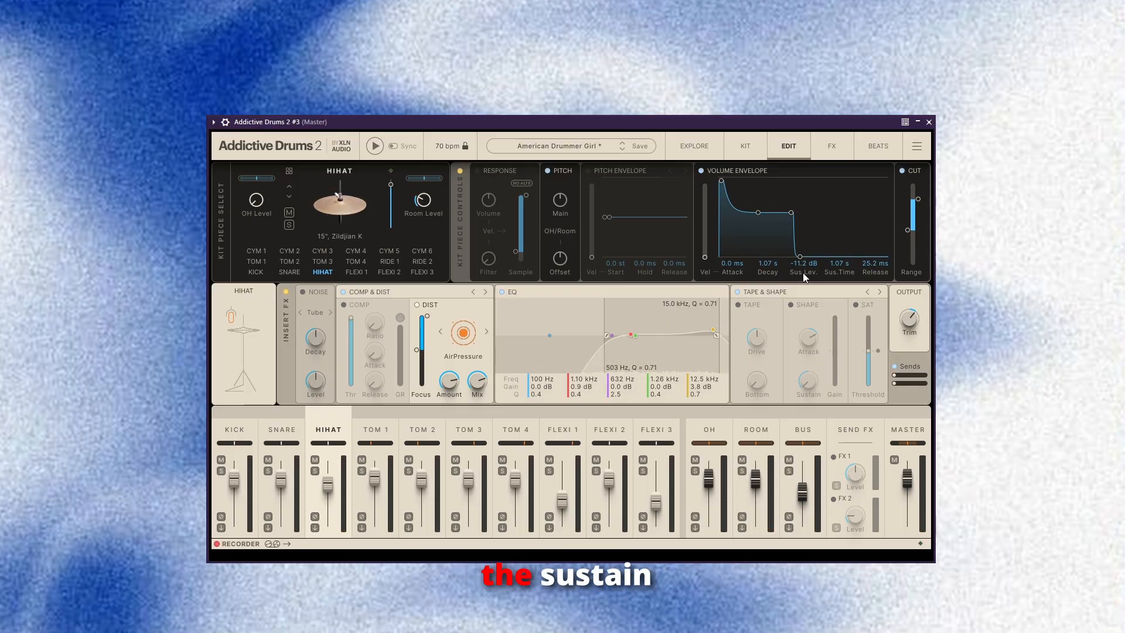
Set the hi-hat's volume envelope to 398 ms decay, -12.1 dB sustain level, 42.7 ms sustain time and 1.77 s release.
left_click_drag(780, 213, 780, 265)
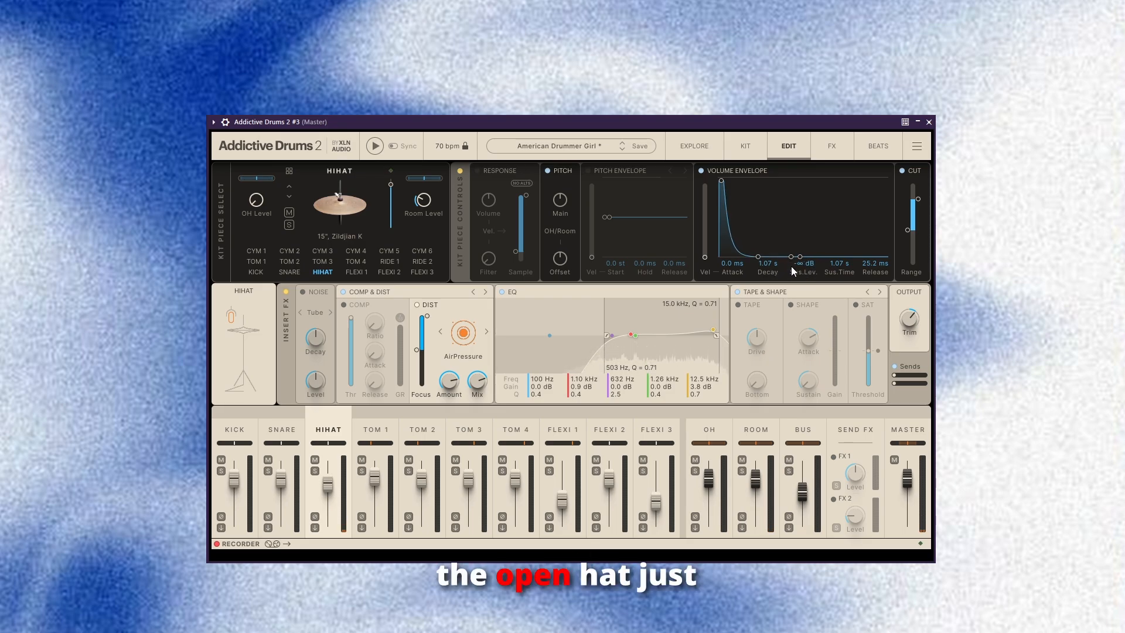
left_click_drag(800, 265, 821, 266)
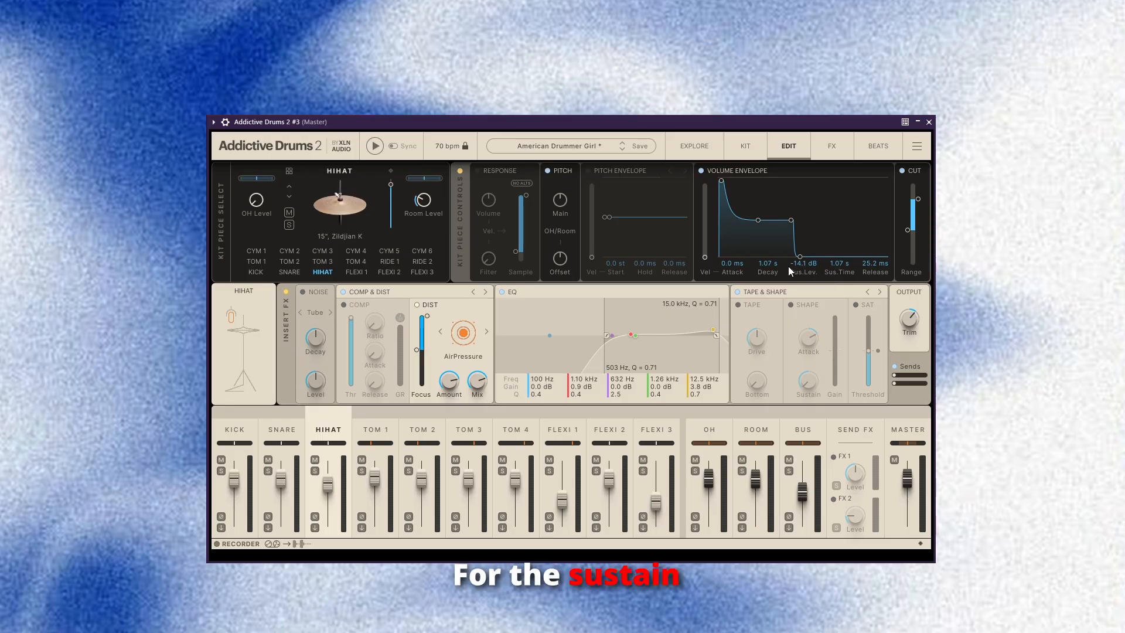
left_click_drag(849, 263, 796, 268)
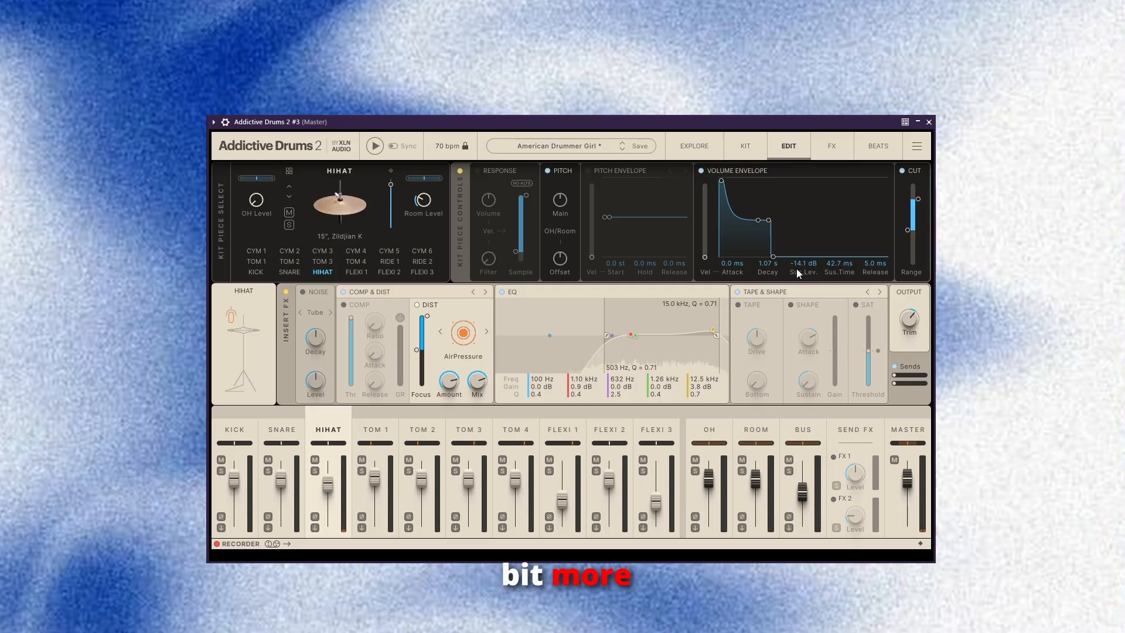
left_click_drag(868, 266, 824, 271)
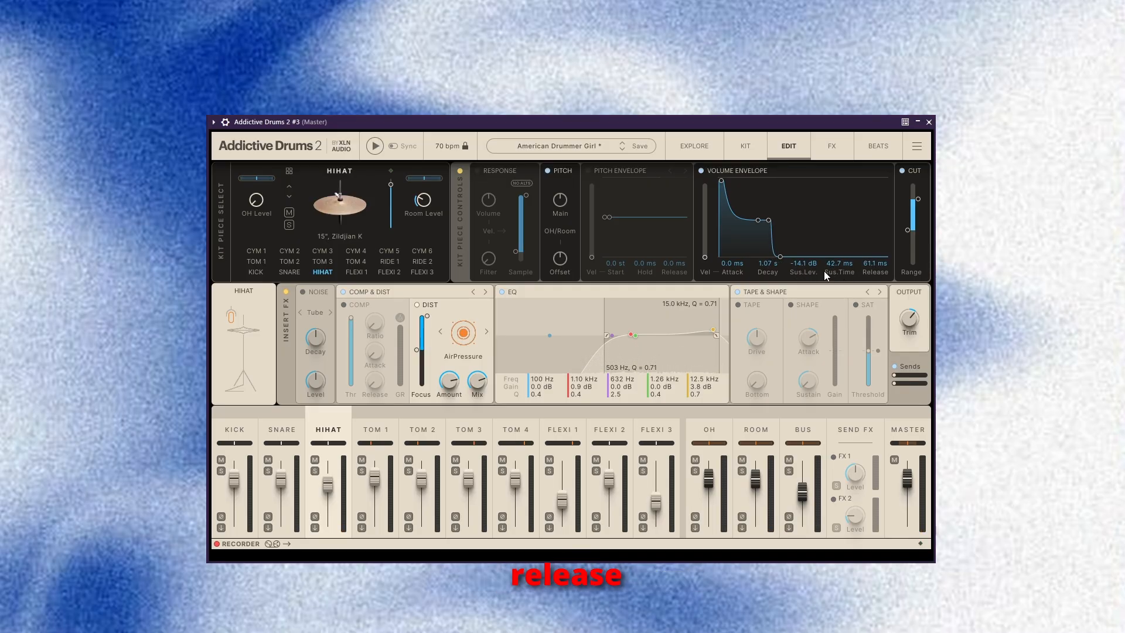
mouse_move(748, 266)
left_mouse_down()
mouse_move(712, 269)
mouse_move(743, 259)
left_mouse_up()
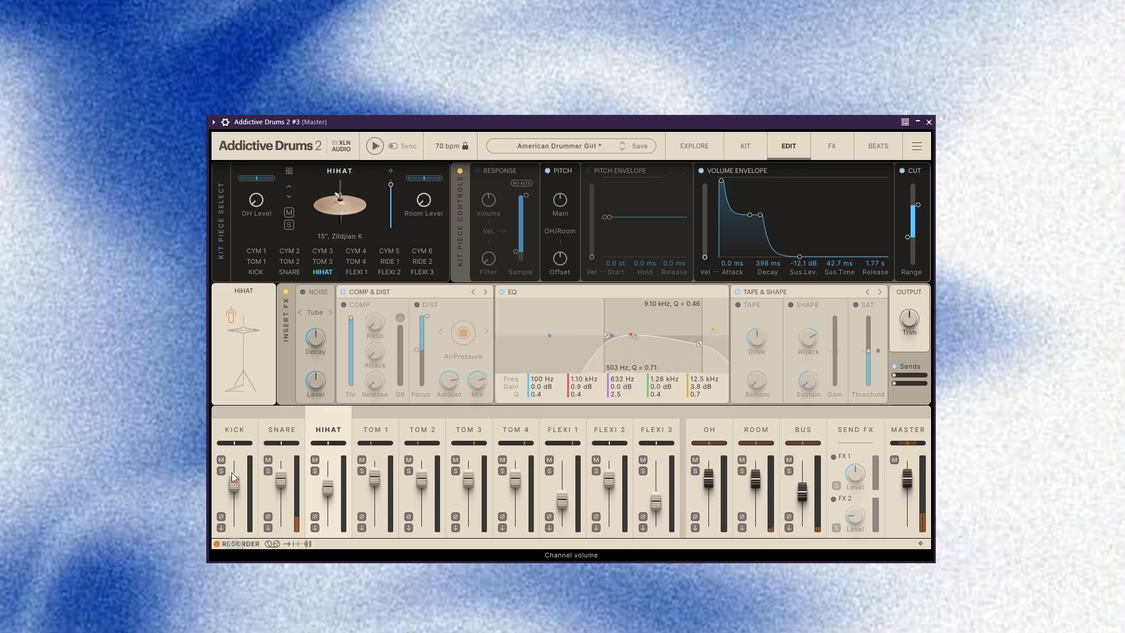
Shorten Tom 1's volume envelope to 149 ms decay with -∞ dB sustain and 5.0 ms sustain time, and lower its main pitch.
left_click(378, 432)
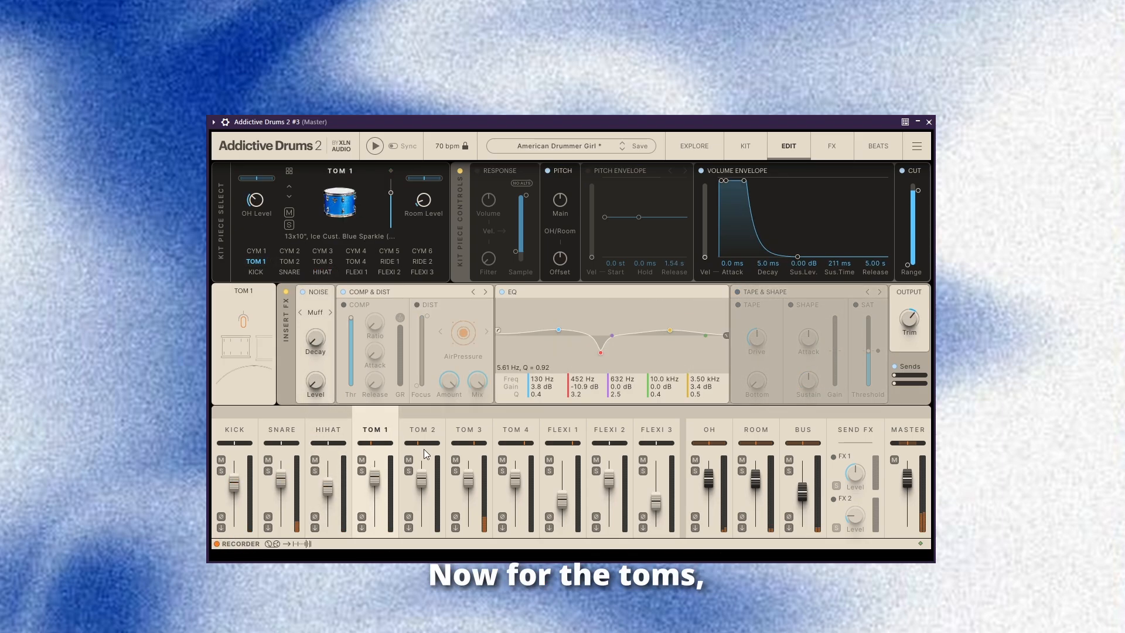
left_click_drag(744, 180, 750, 256)
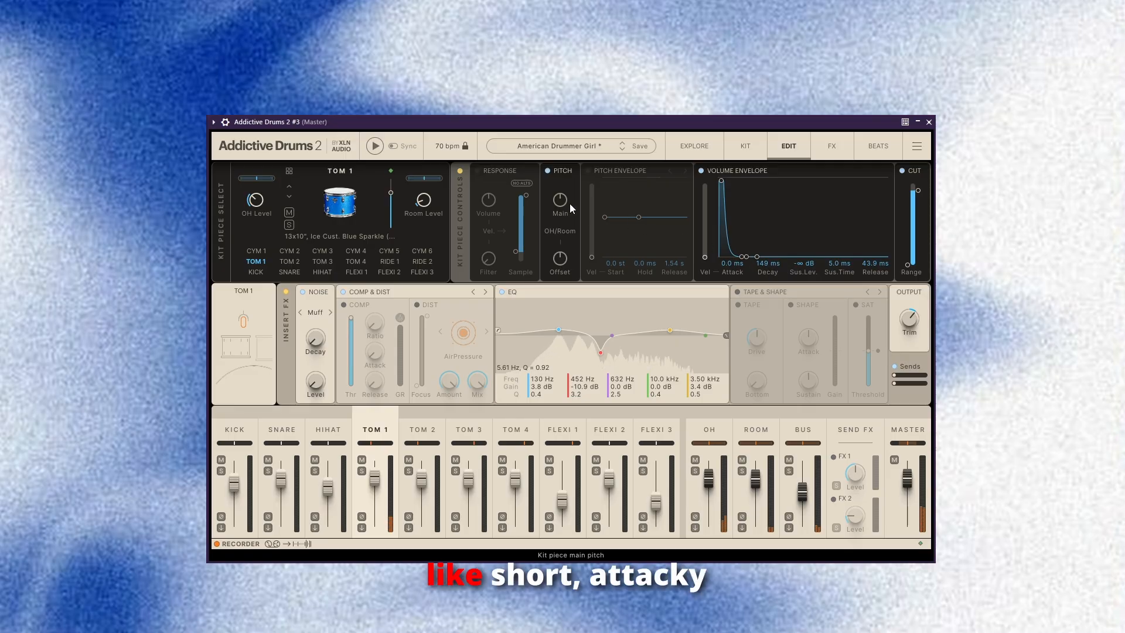
left_click_drag(569, 203, 566, 177)
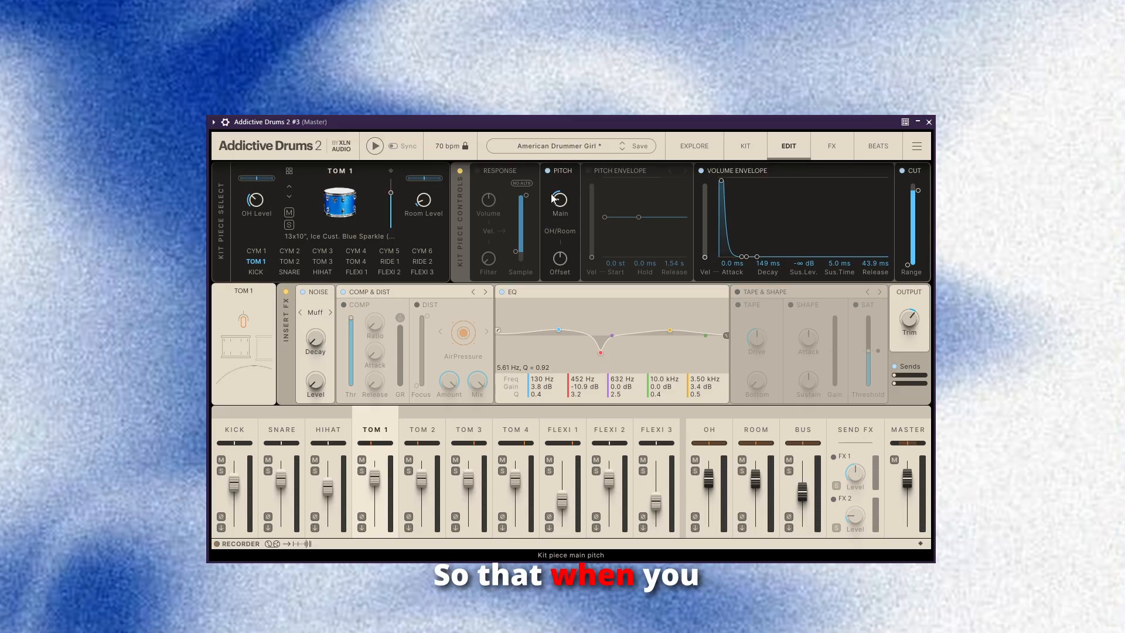
key("space")
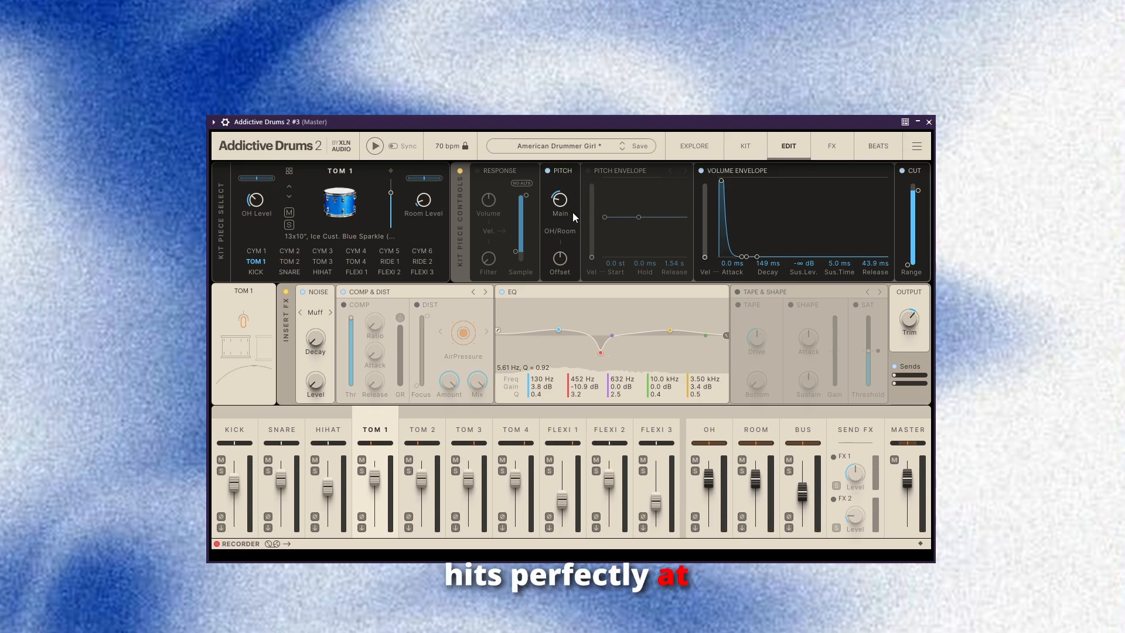
left_click_drag(560, 200, 561, 221)
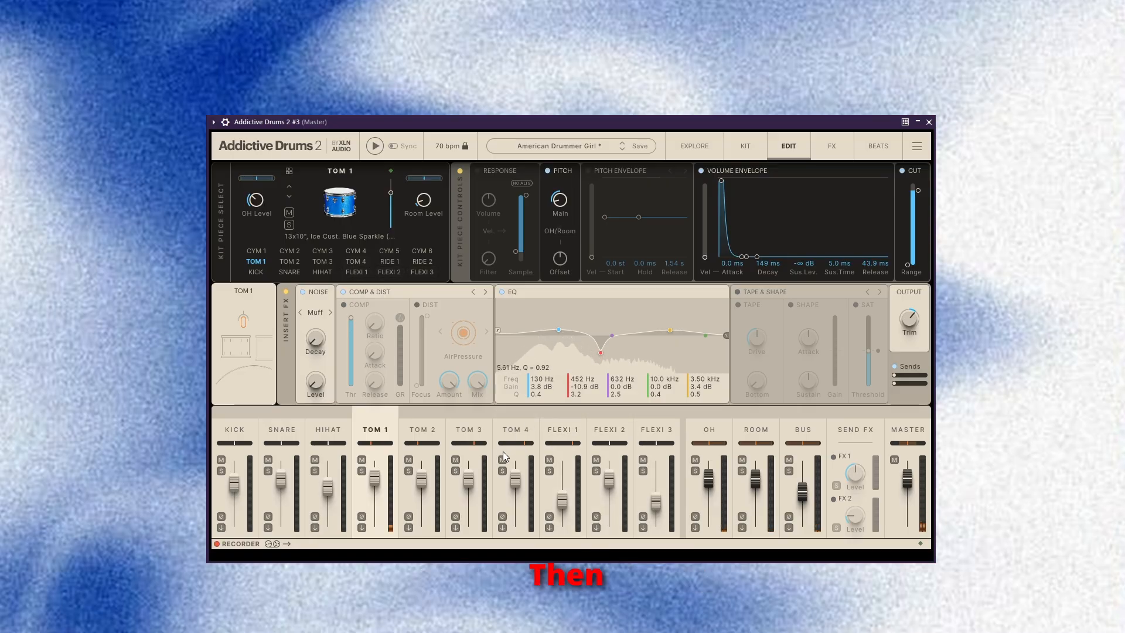
Match Tom 2's volume envelope to Tom 1 with 149 ms decay and -∞ dB sustain, and lower Tom 2's main pitch.
left_click(415, 420)
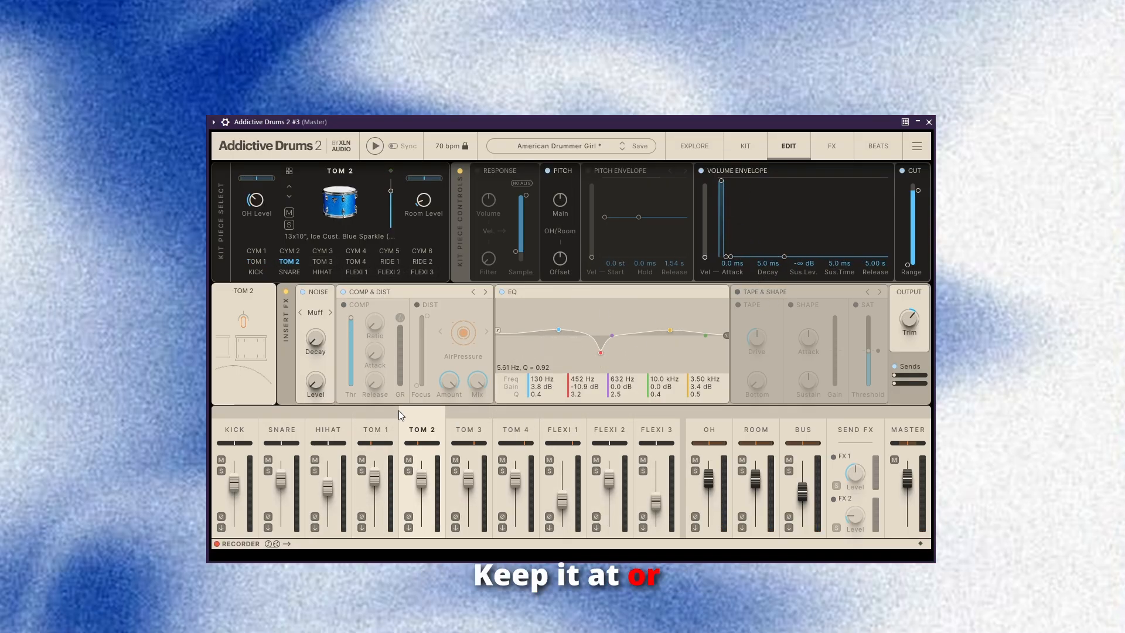
left_click(392, 428)
left_click(437, 427)
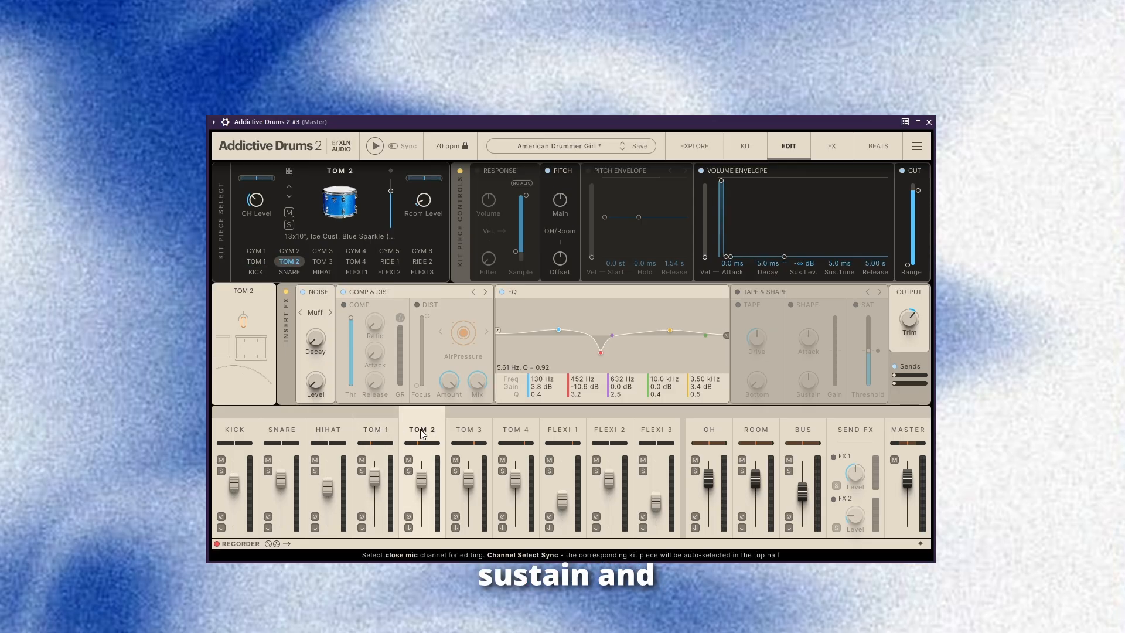
left_click(454, 436)
left_click(419, 431)
left_click(387, 428)
left_click(436, 429)
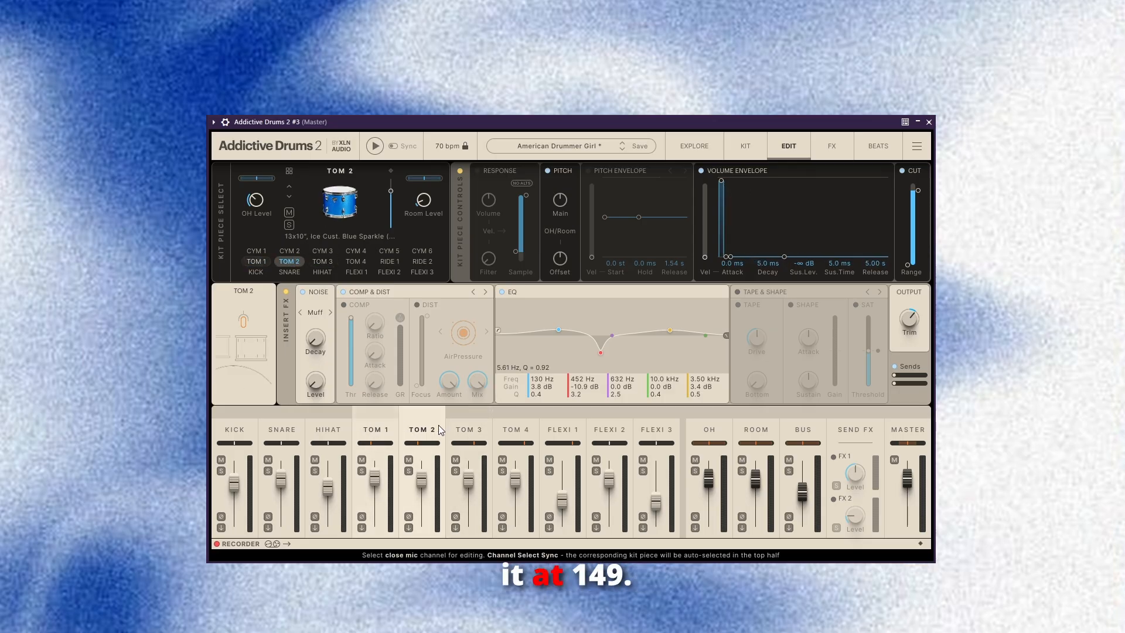
left_click_drag(781, 274, 796, 276)
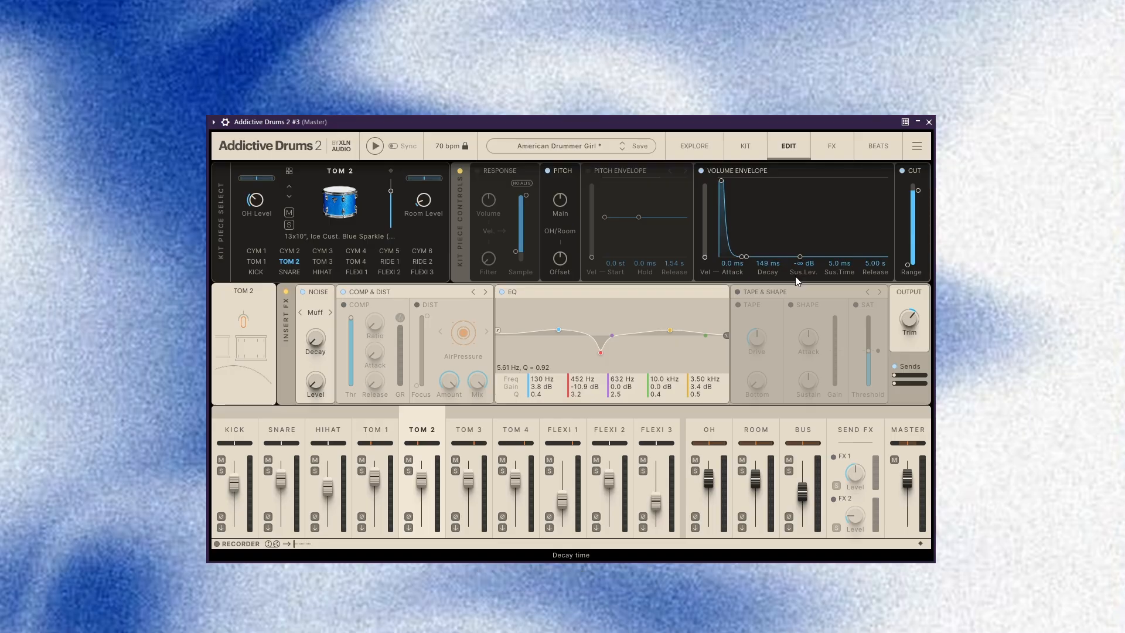
left_click_drag(567, 195, 503, 201)
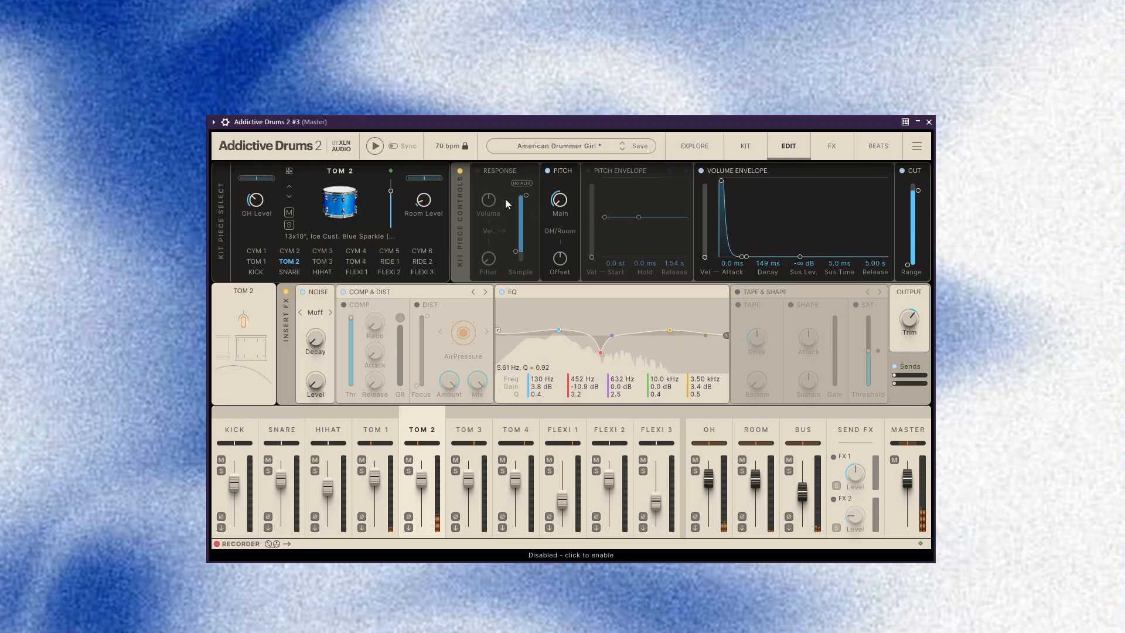
Set Tom 3's volume envelope to 142 ms decay, -∞ dB sustain, 5.0 ms sustain time and release, and lower its main pitch.
left_click(322, 262)
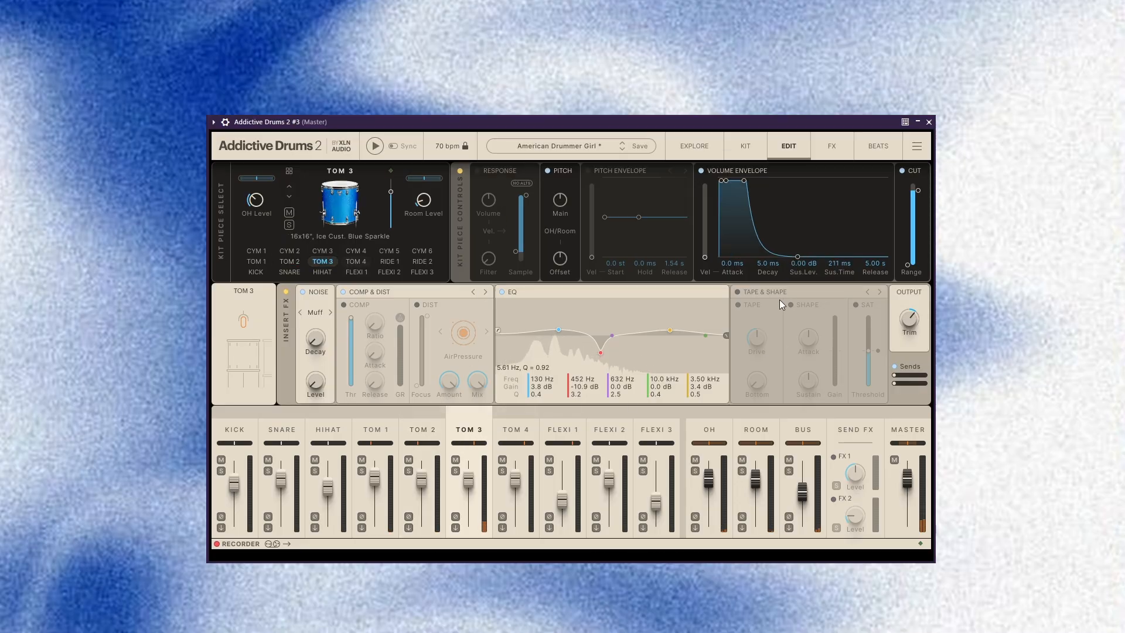
left_click_drag(747, 265, 806, 273)
left_click_drag(876, 265, 752, 277)
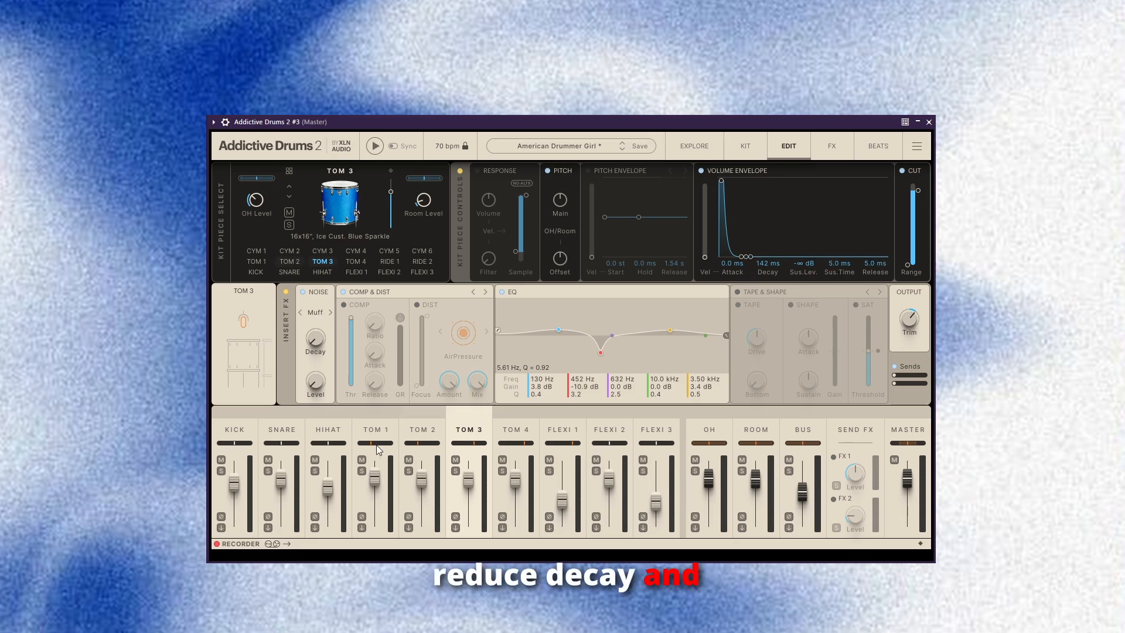
left_click_drag(560, 199, 560, 217)
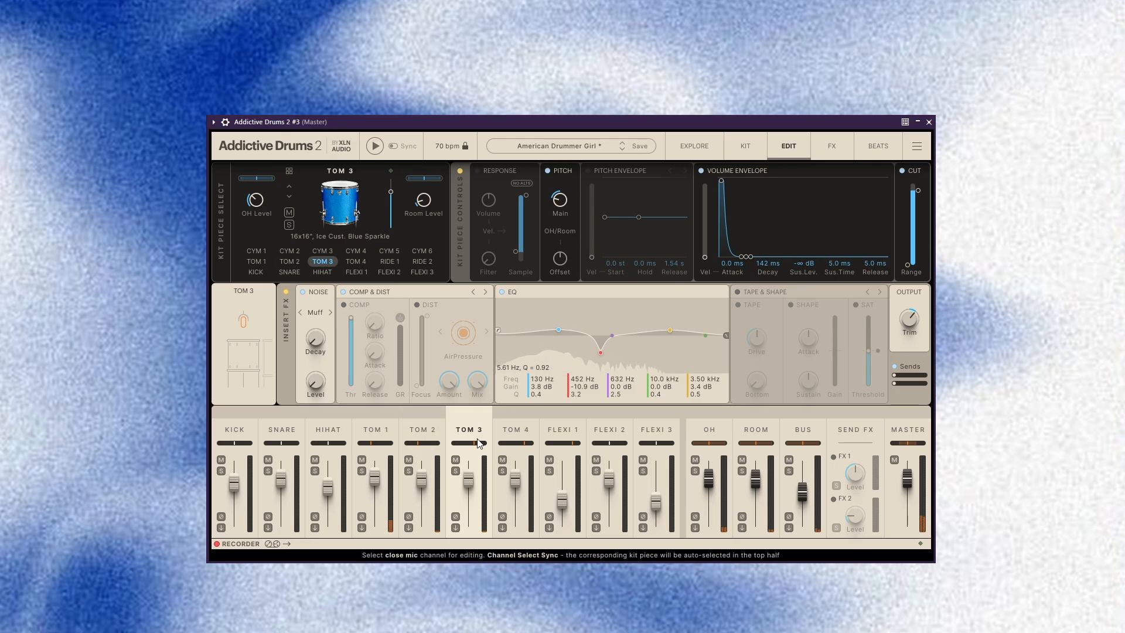
Audition the toms from the Tom 1 channel and review the kit pieces and the send effects.
left_click(383, 431)
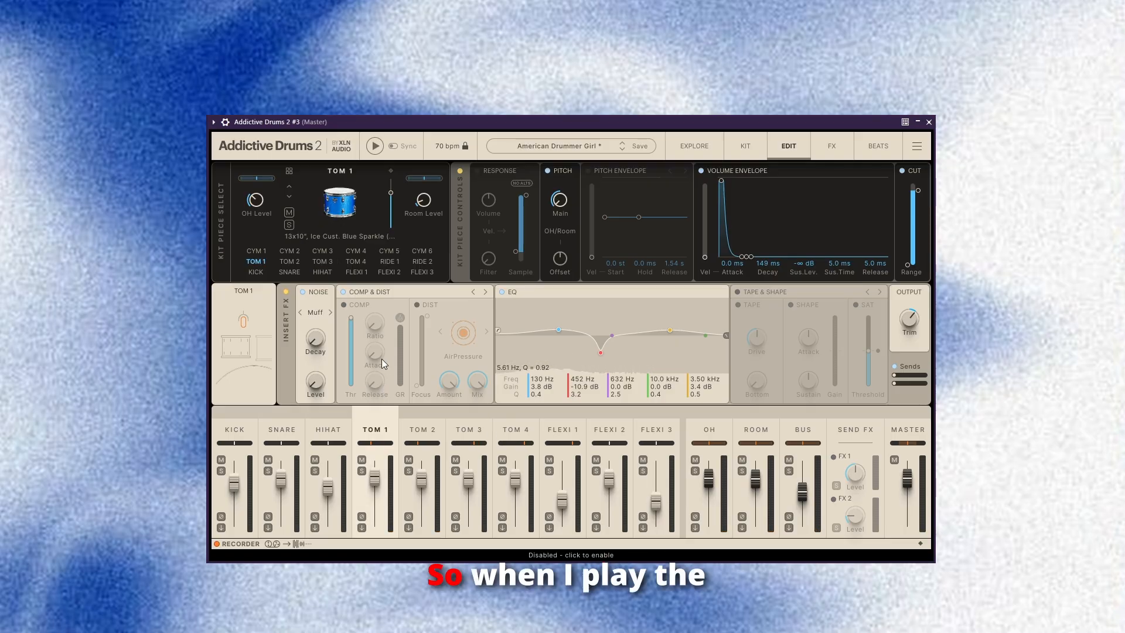
key("space")
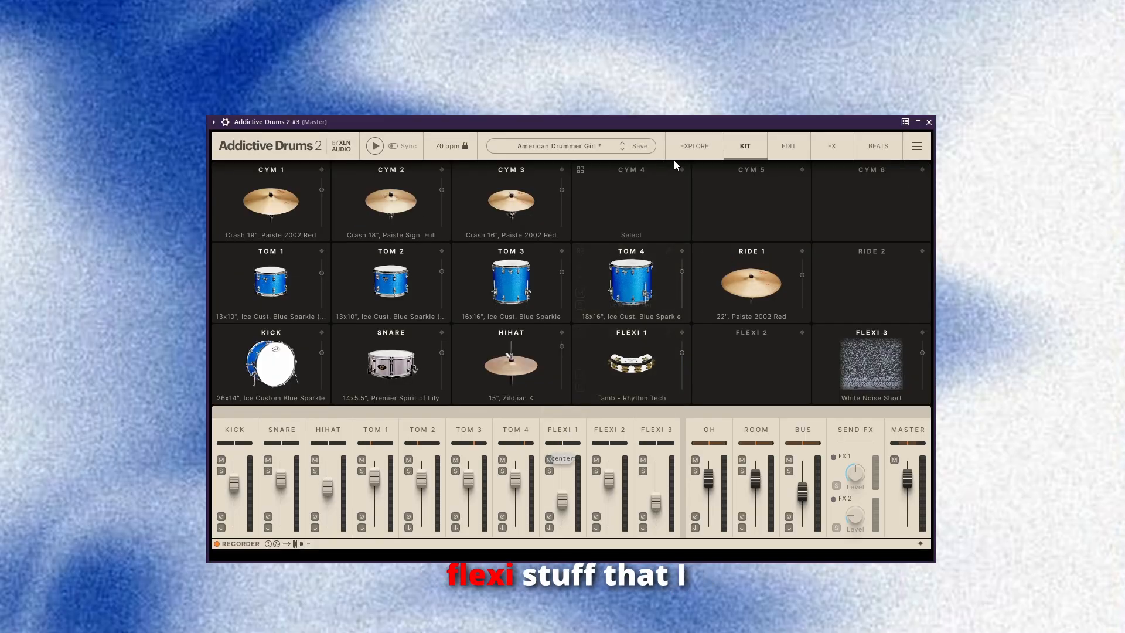
left_click(695, 146)
left_click(745, 146)
left_click(789, 146)
left_click(832, 146)
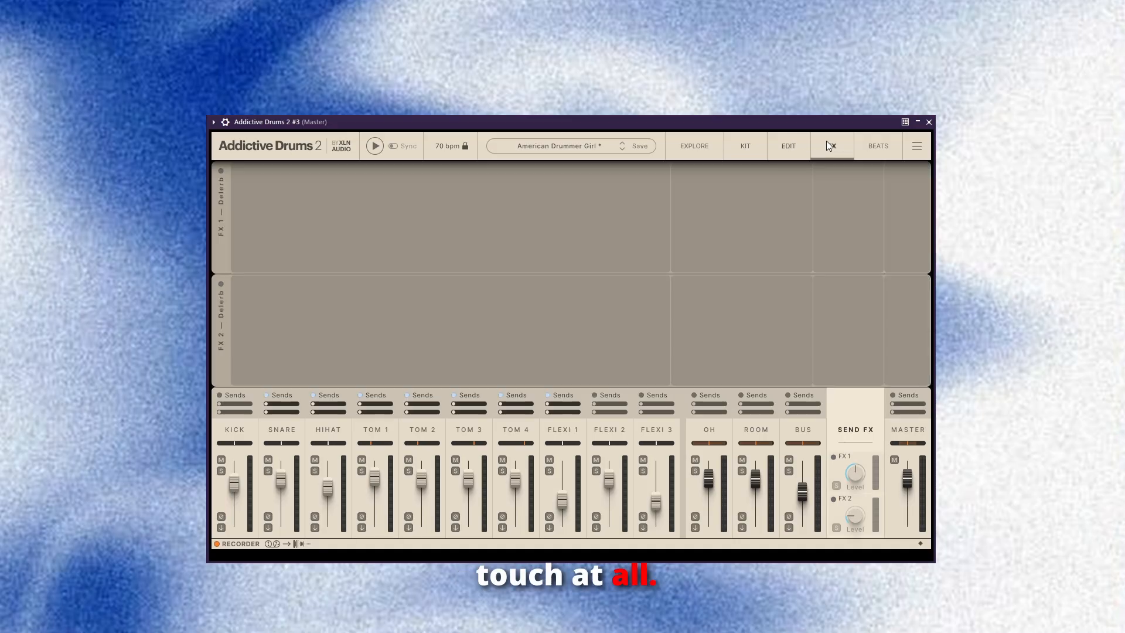
left_click(788, 148)
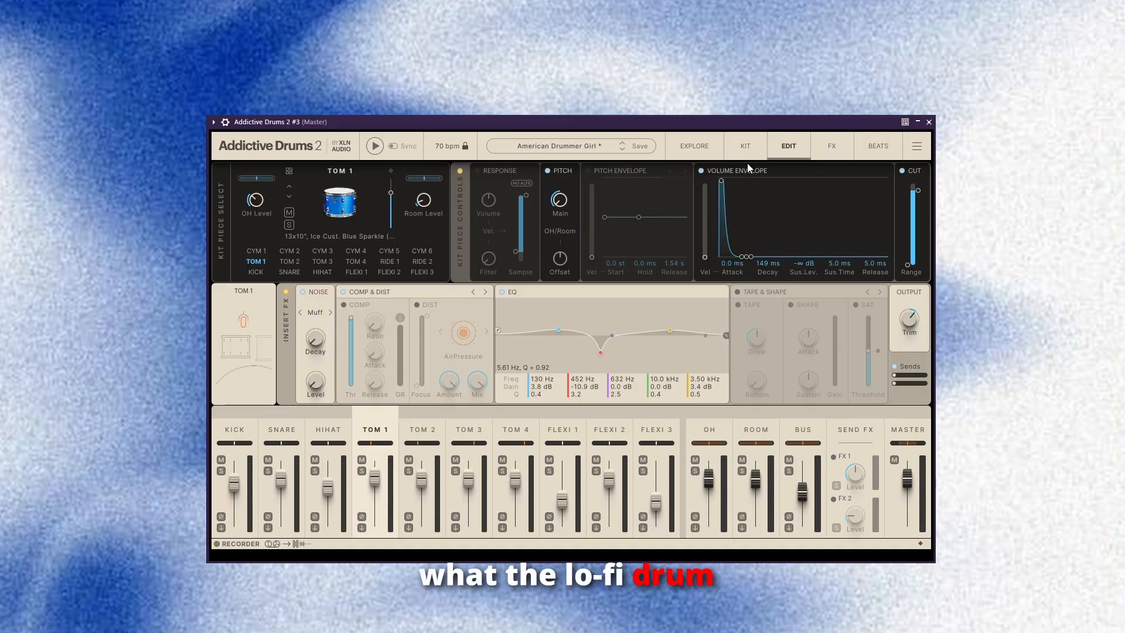
Lengthen the snare's volume envelope to 293 ms decay and 107 ms sustain time.
key("space")
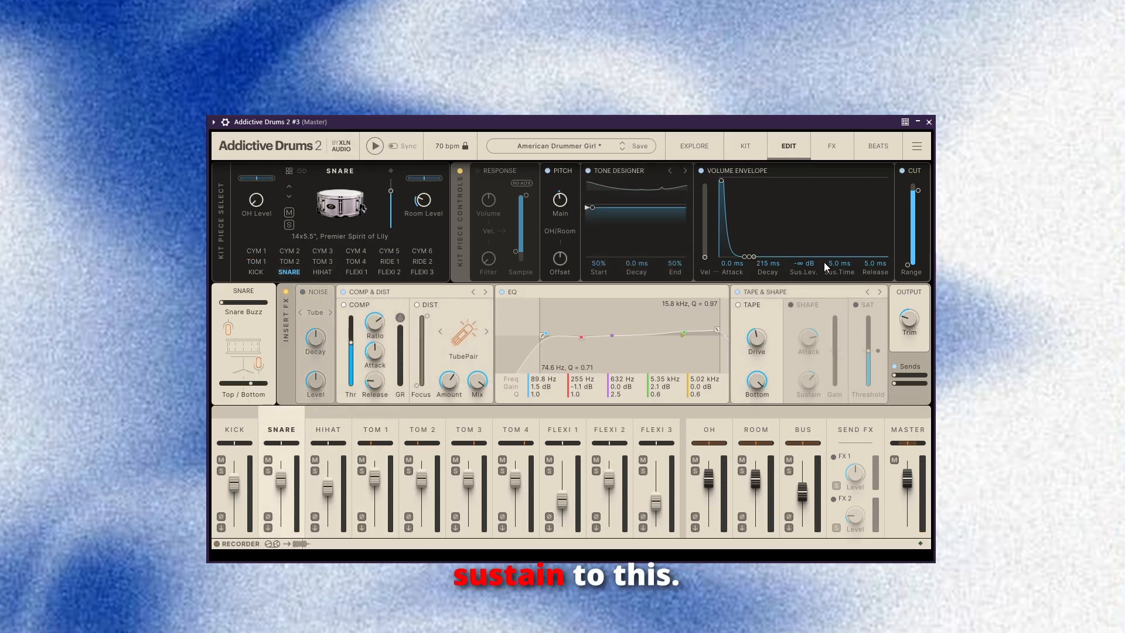
scroll(833, 263, "up", 5)
scroll(770, 262, "up", 3)
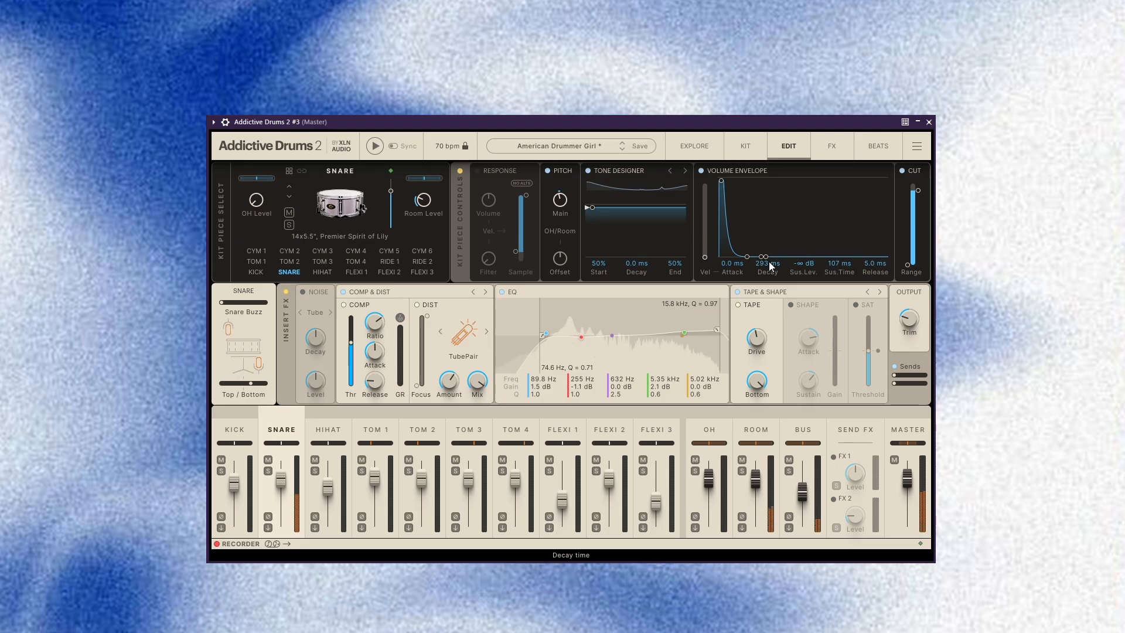
Review the bus effects and the channel settings of the kick, snare, hi-hat, toms and Flexi 1.
left_click(803, 430)
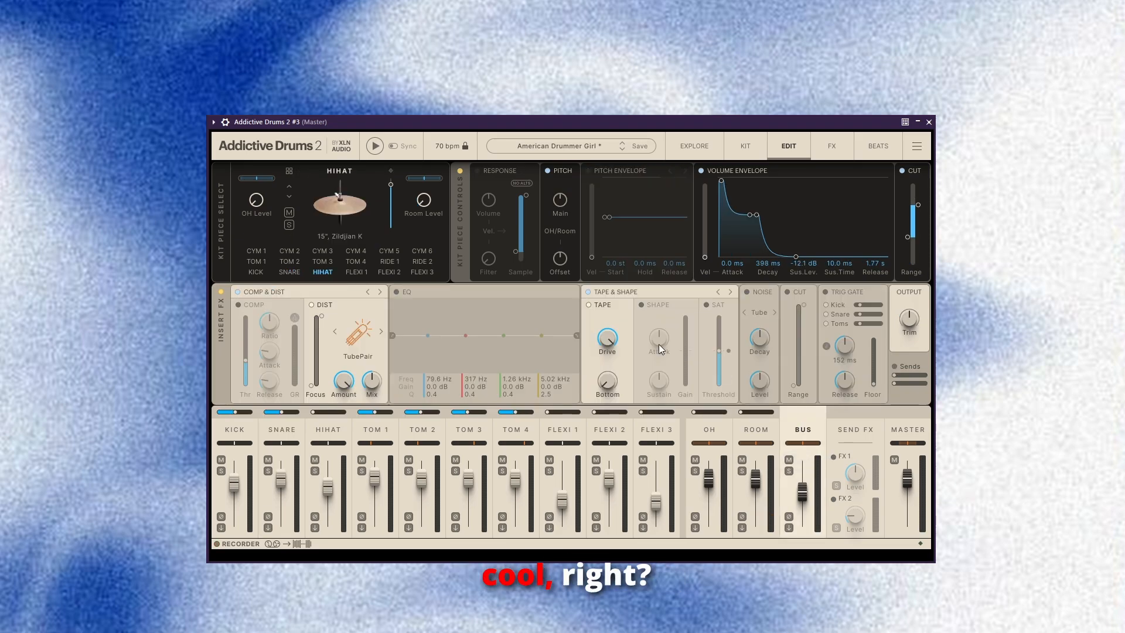
left_click(827, 424)
left_click(829, 427)
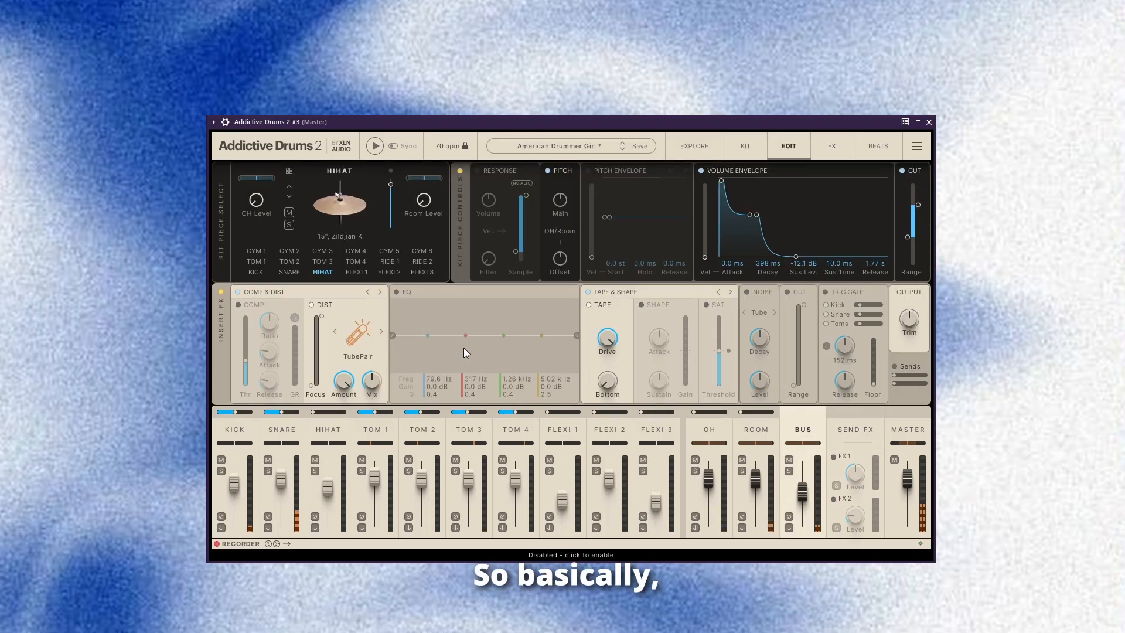
left_click(240, 433)
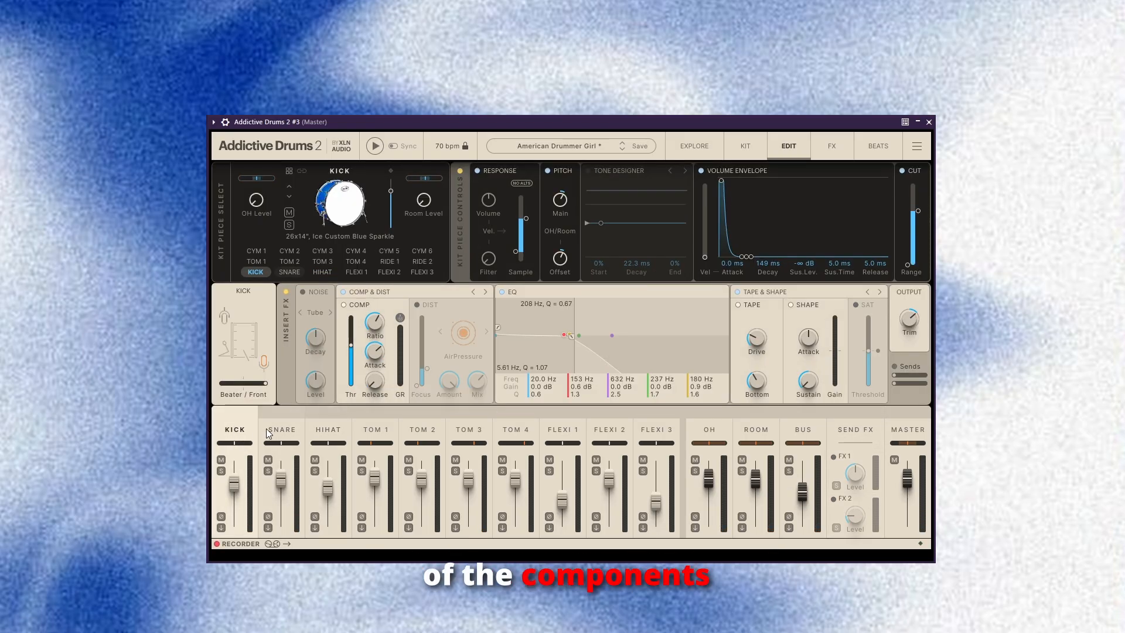
left_click(283, 428)
left_click(325, 428)
left_click(376, 430)
left_click(472, 432)
left_click(567, 431)
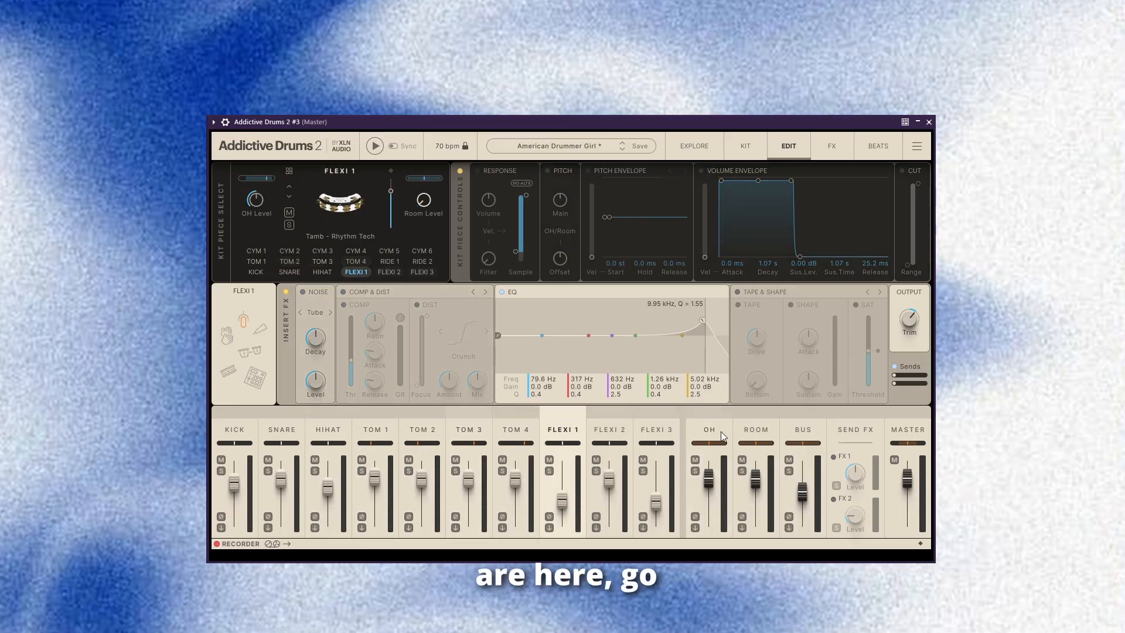
Toggle the compressor on the bus channel and switch off the FX 1 send effect.
left_click(810, 436)
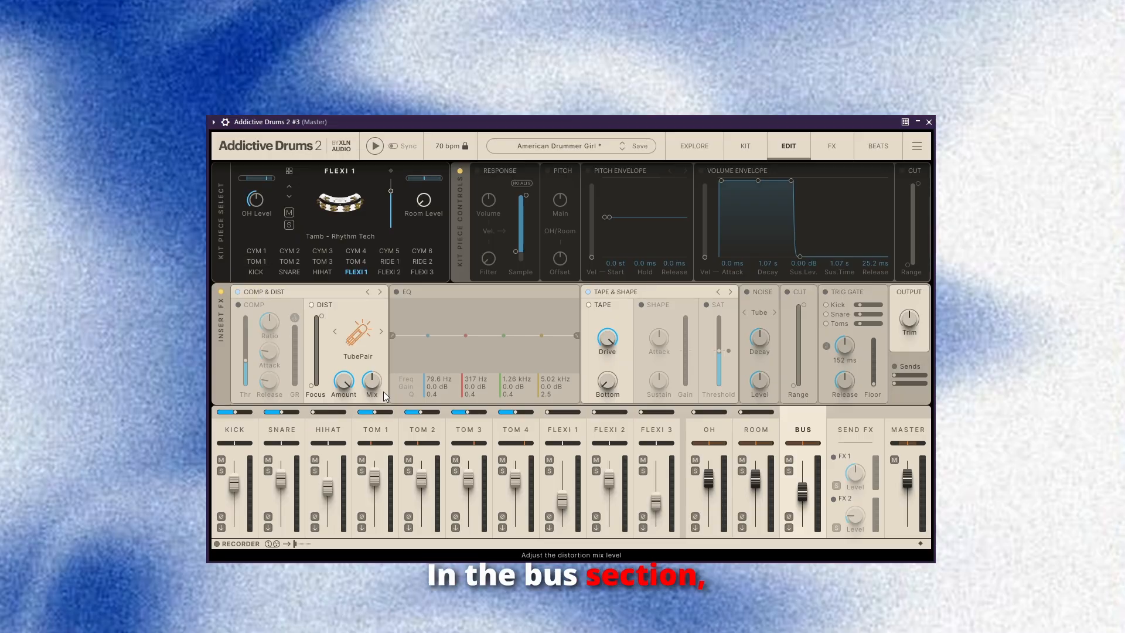
left_click(239, 306)
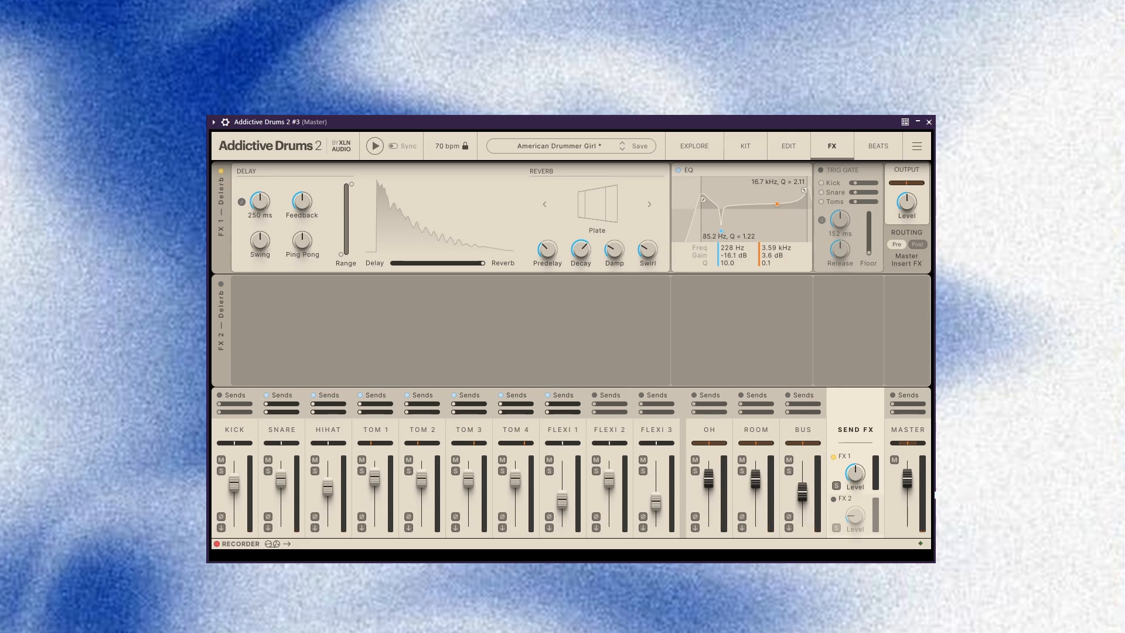
left_click(834, 457)
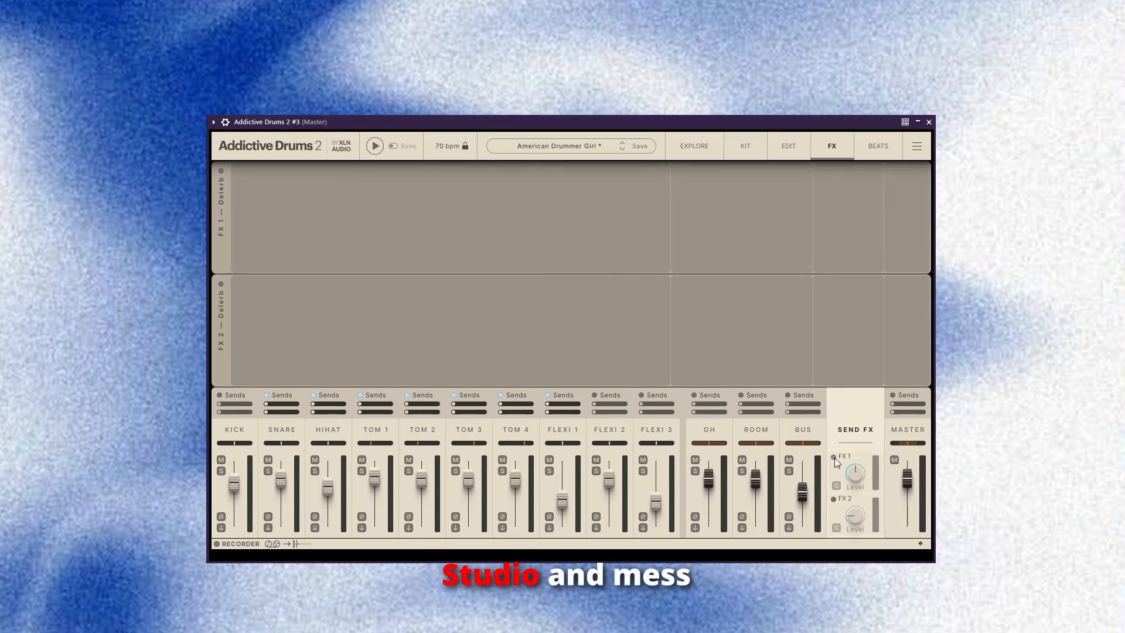
left_click(834, 458)
left_click(835, 457)
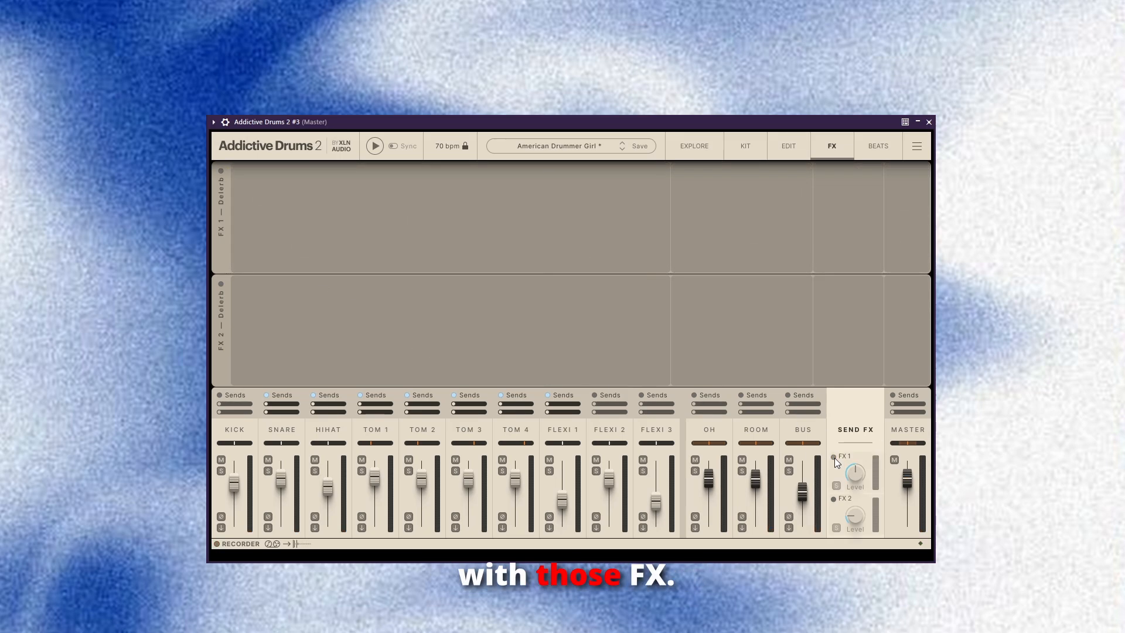
Set the master channel's saturation threshold to 10.00 dB while auditioning the drums, and raise its output trim to -3.0 dB.
left_click(886, 428)
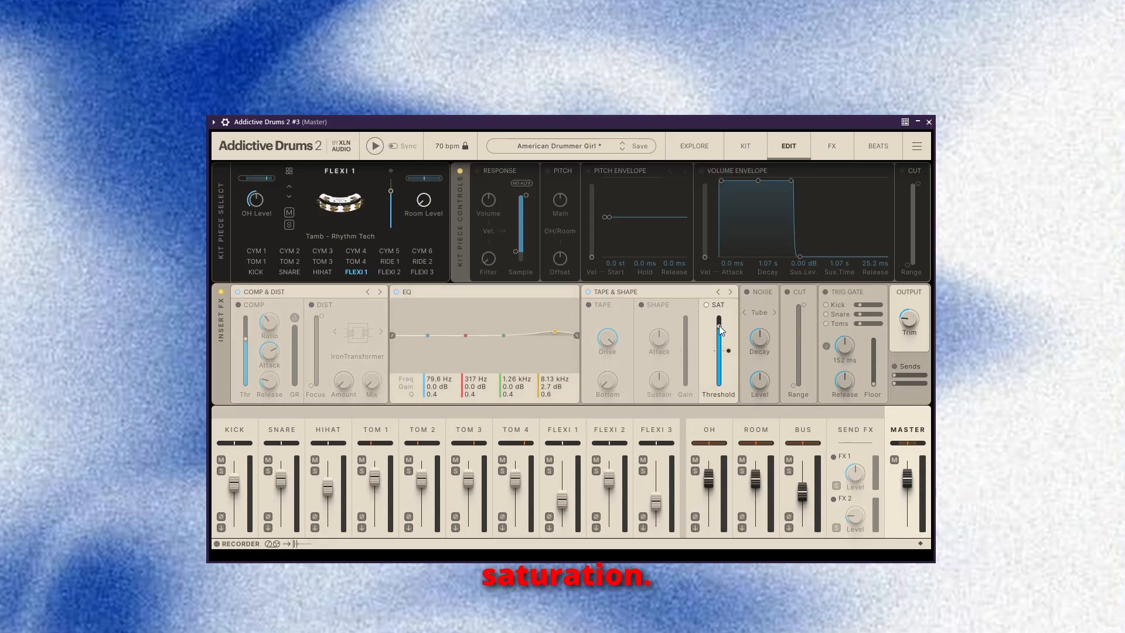
left_click_drag(718, 327, 718, 332)
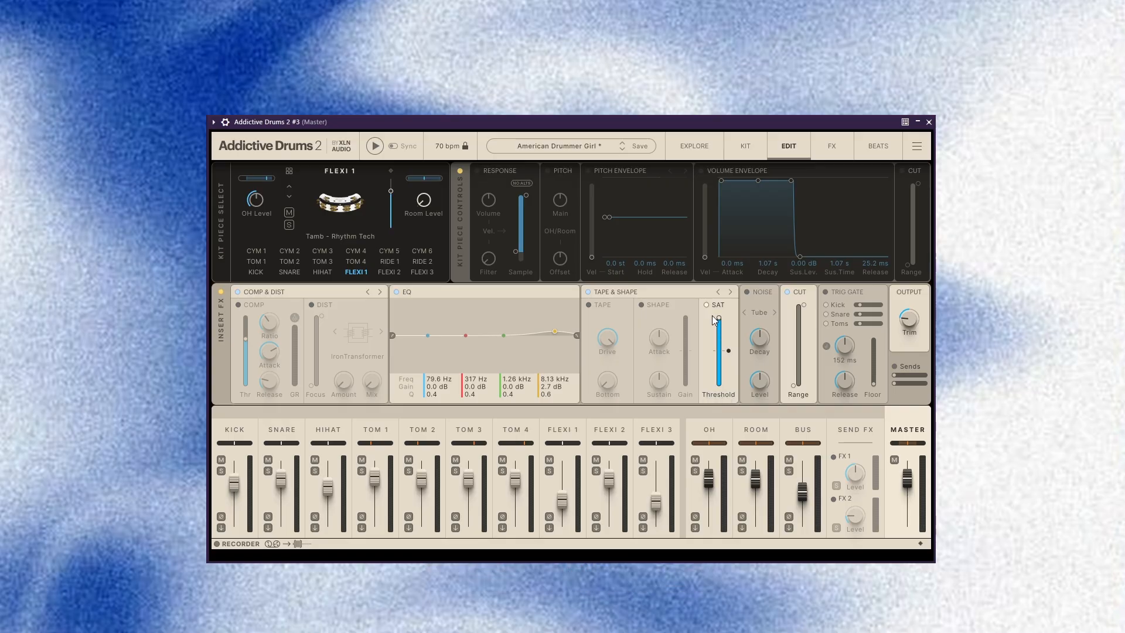
key("space")
left_click_drag(719, 318, 722, 379)
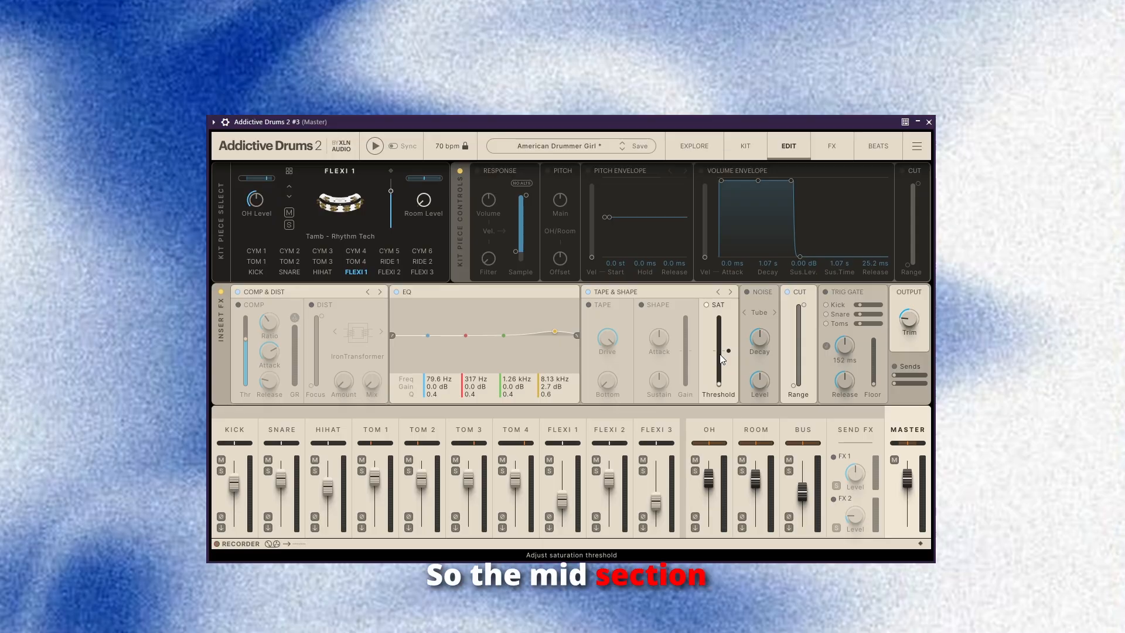
left_click_drag(722, 359, 719, 319)
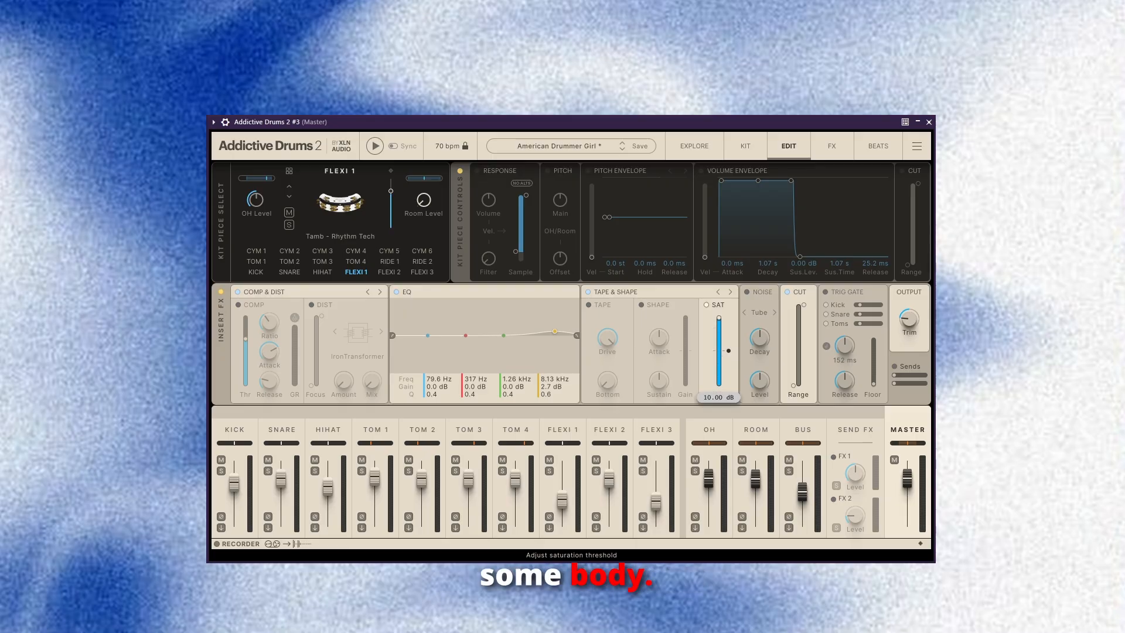
key("space")
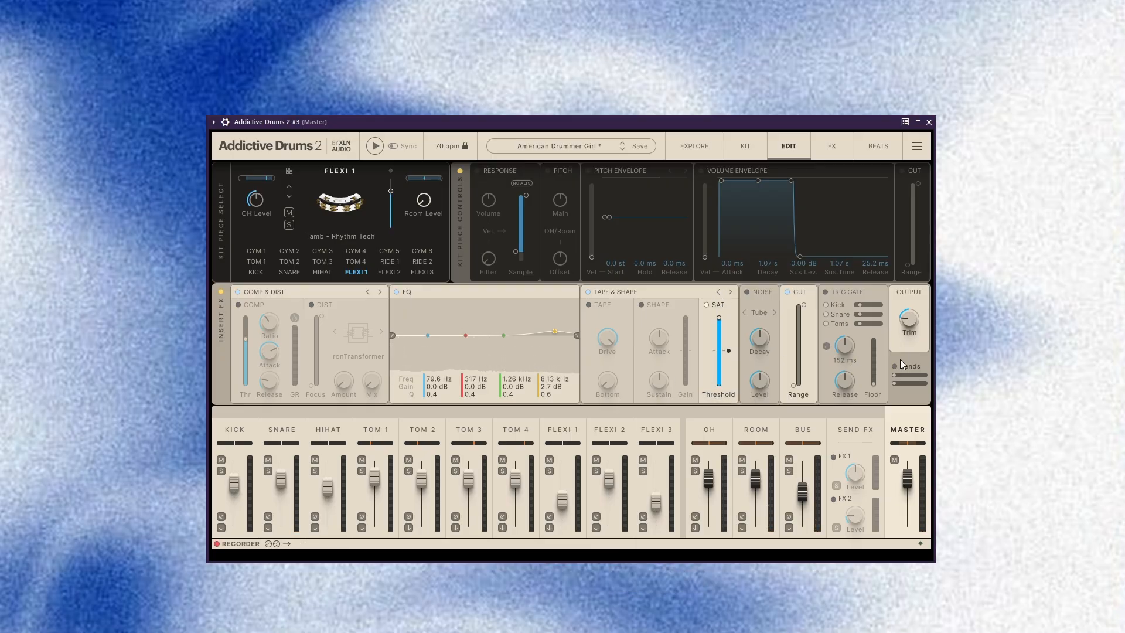
left_click_drag(908, 318, 909, 310)
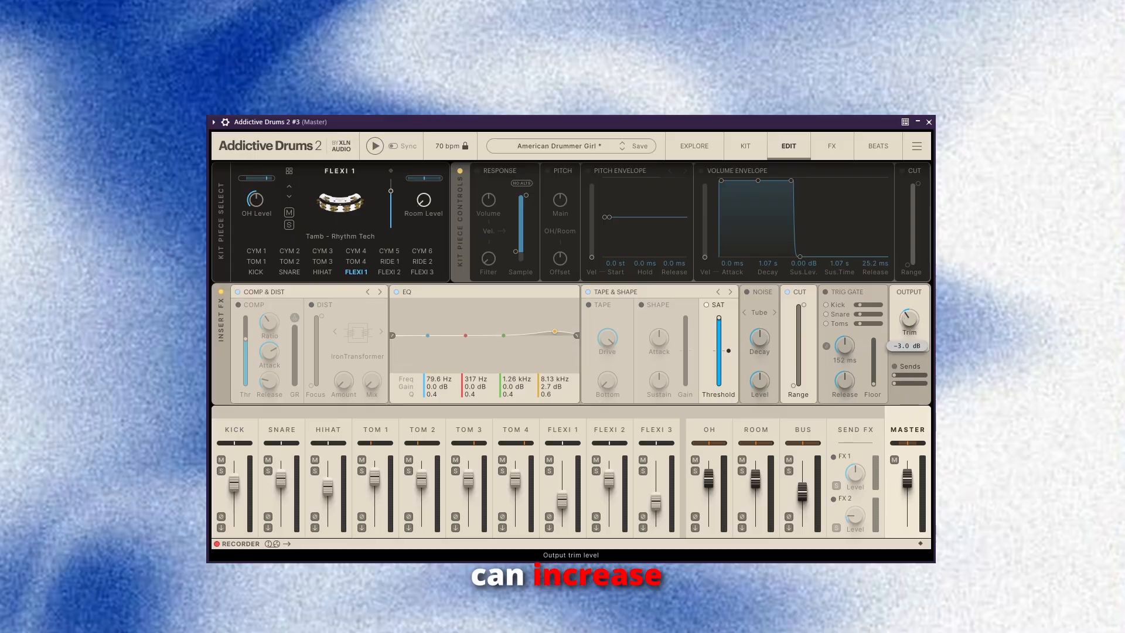